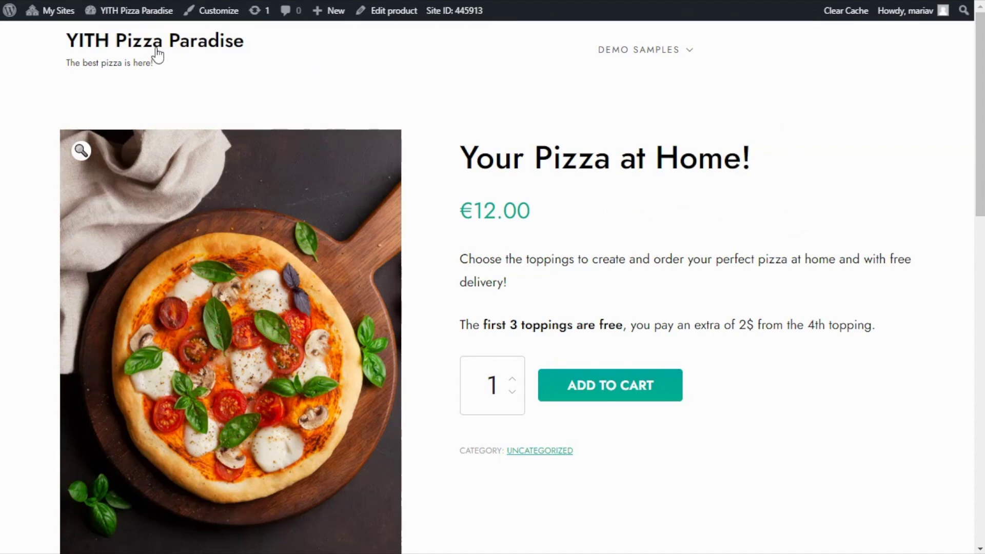
Go to the site's dashboard and open the YITH Product Add-ons blocks list
mouse_move(136, 10)
left_click(119, 34)
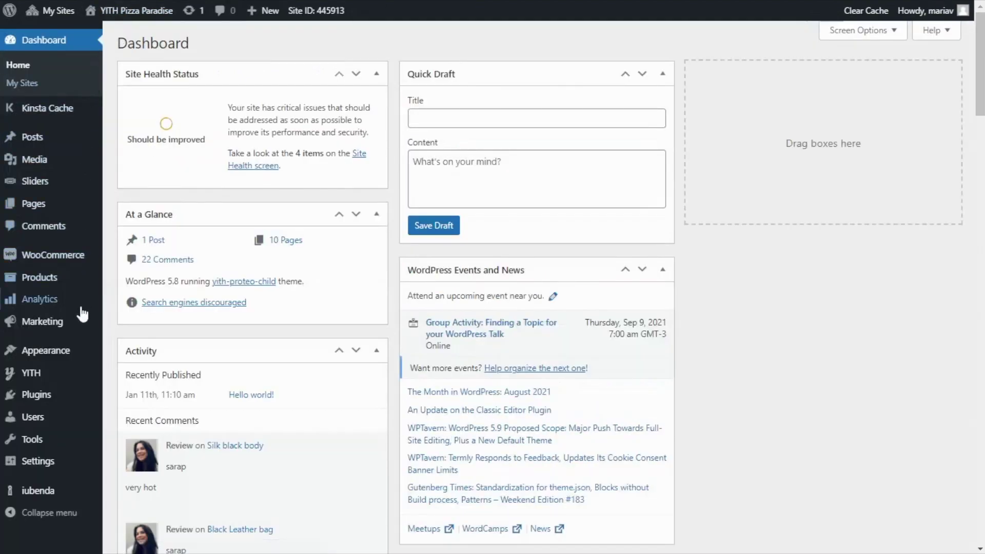
mouse_move(66, 374)
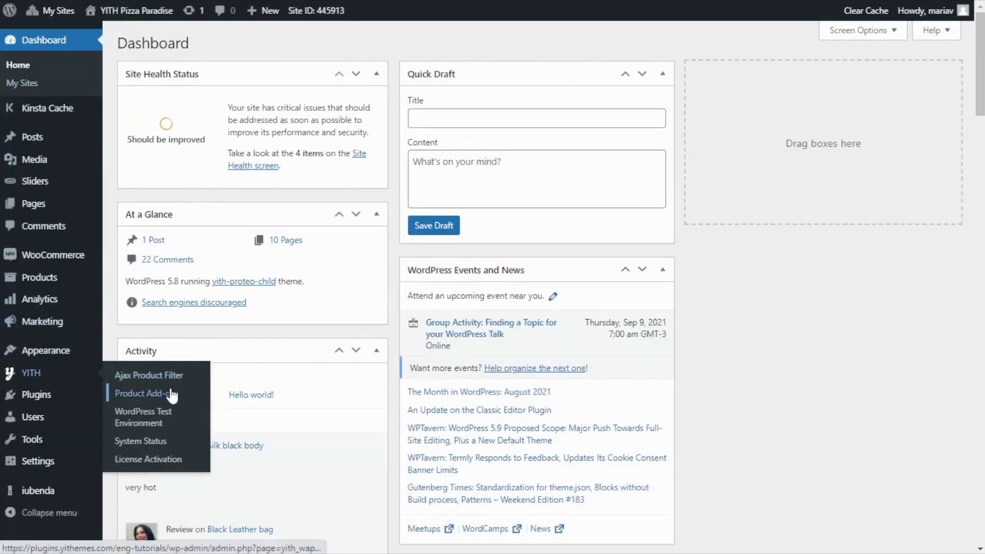
left_click(177, 396)
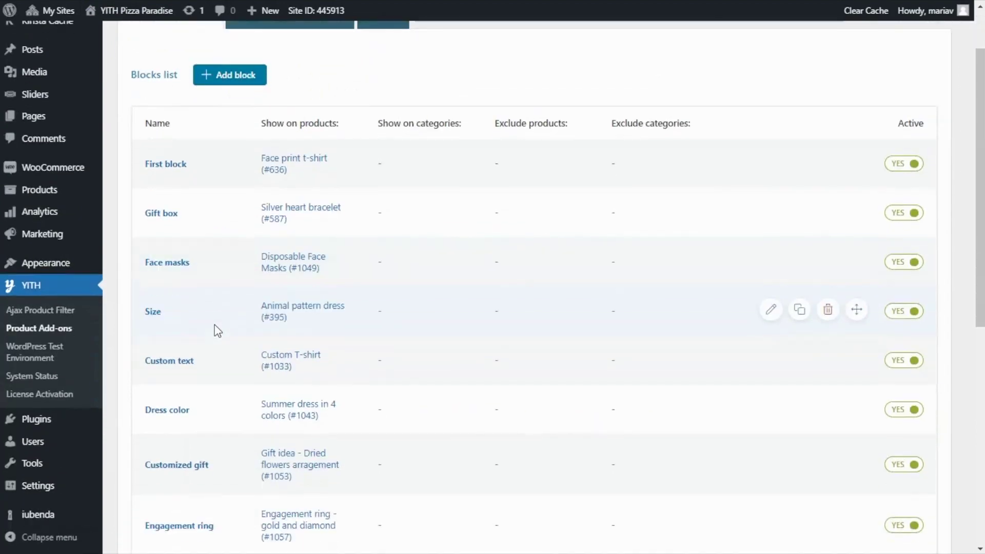
scroll(213, 330, "down", 2)
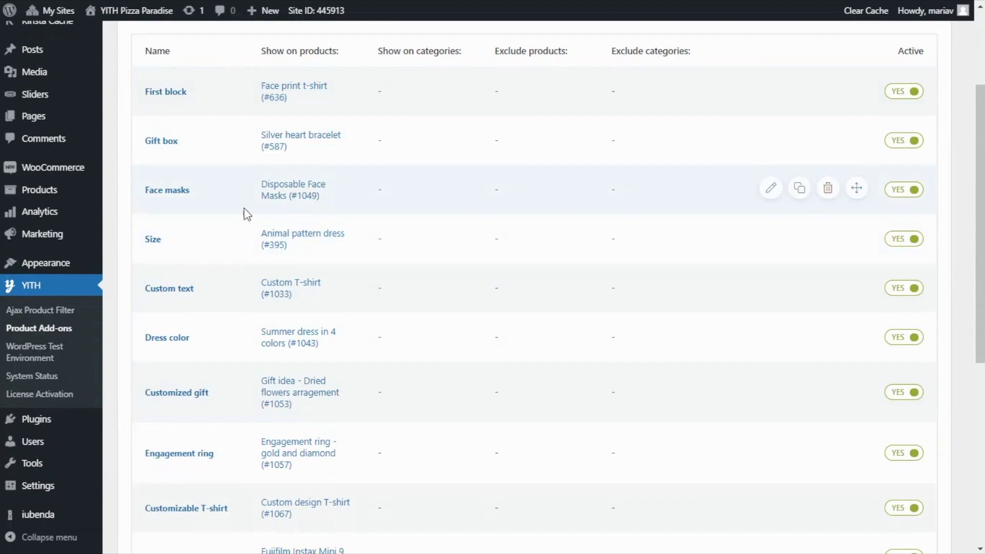
scroll(244, 213, "up", 3)
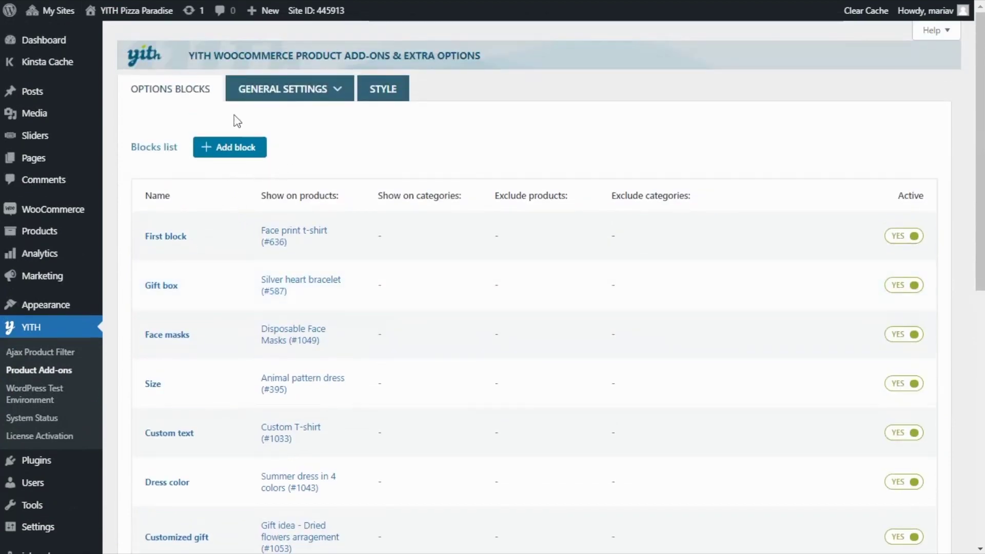
Create an options block named Pizza and add a Label or image option titled "Choose toppings" to it
left_click(236, 150)
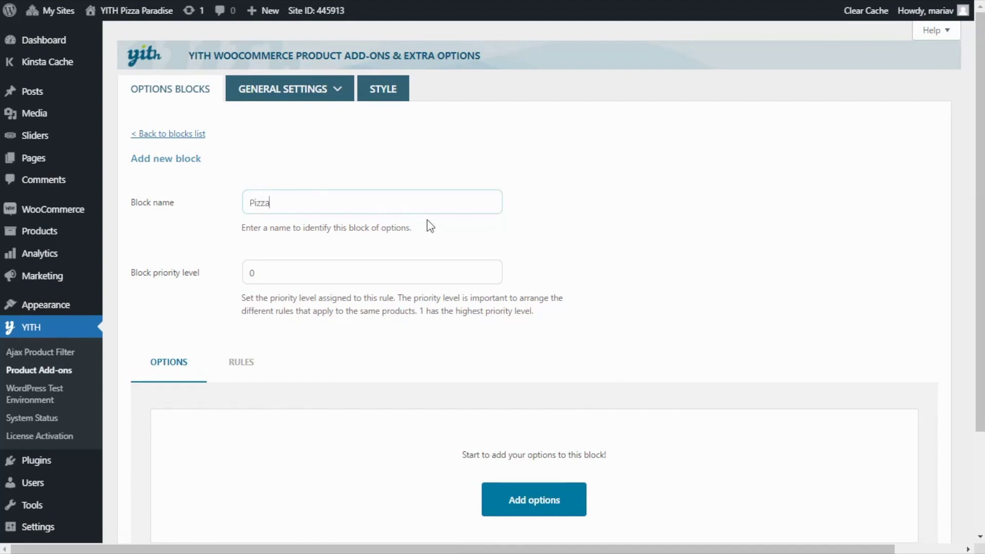
scroll(429, 226, "down", 3)
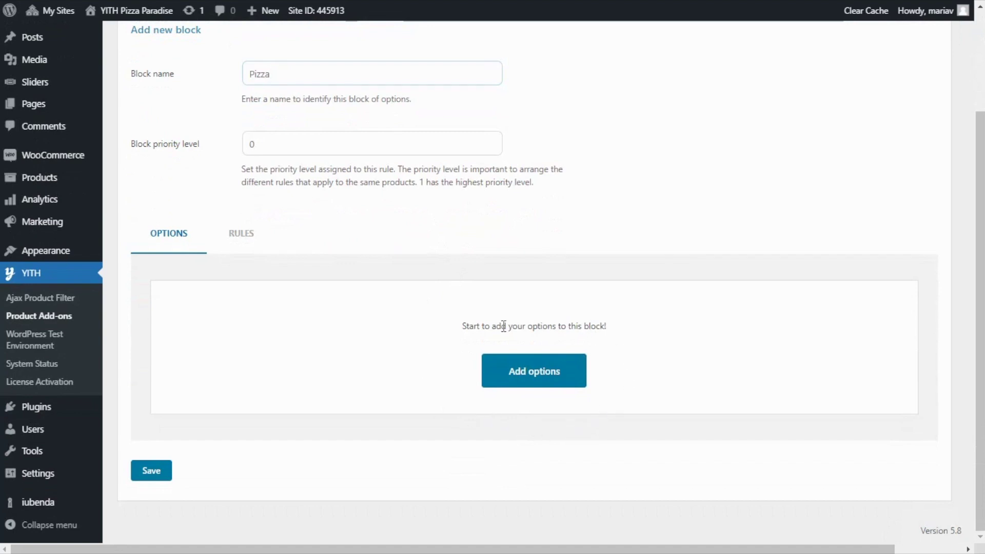
left_click(534, 375)
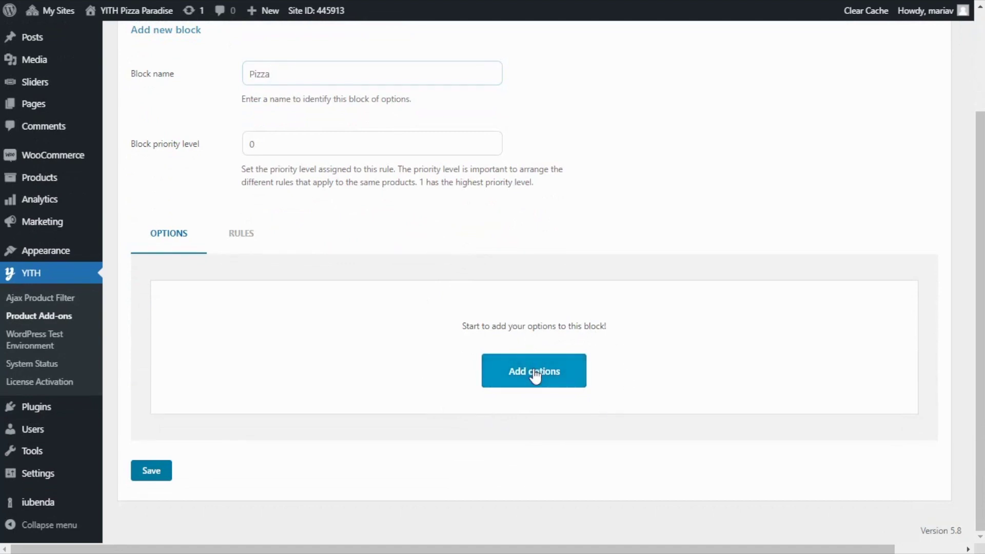
scroll(534, 375, "down", 3)
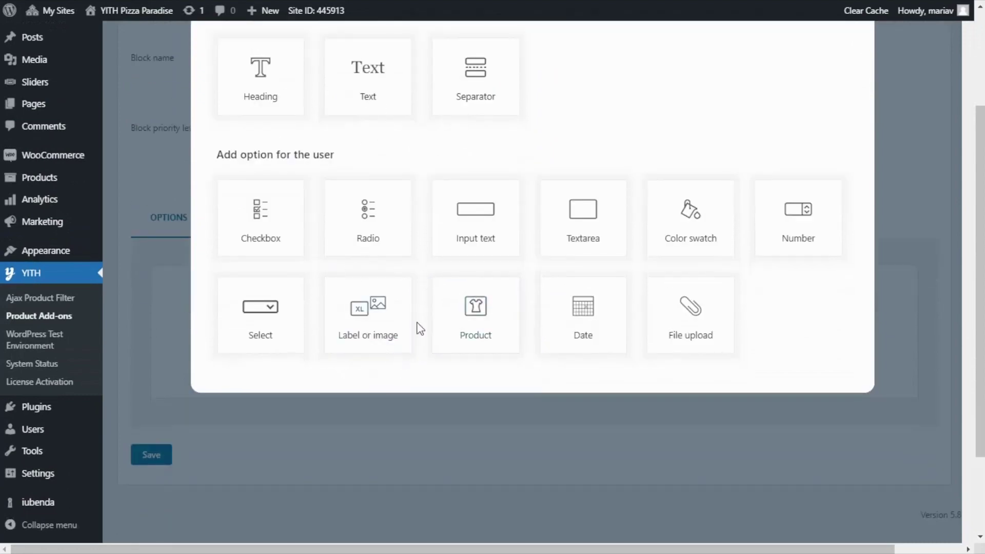
left_click(392, 319)
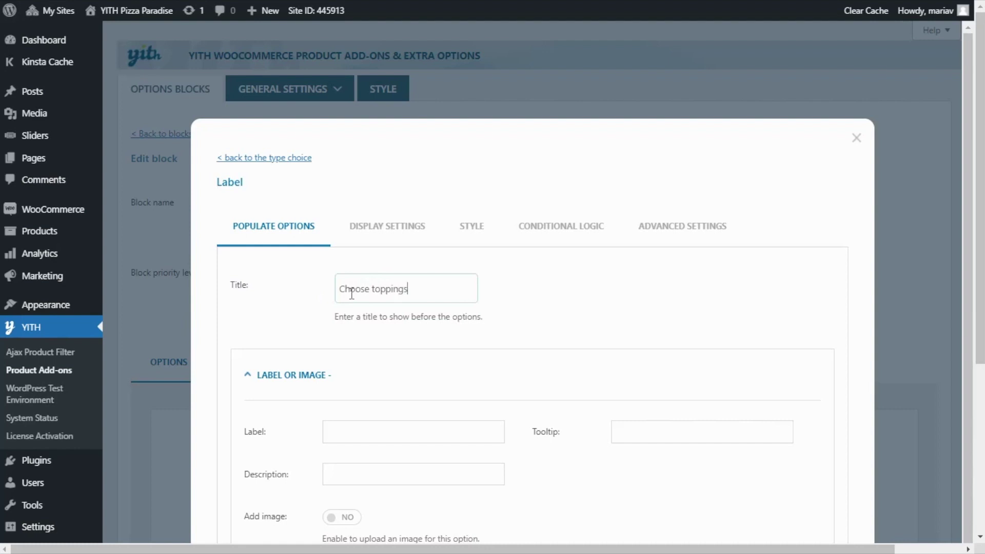
Label the first topping option "Mushrooms"
scroll(376, 315, "down", 3)
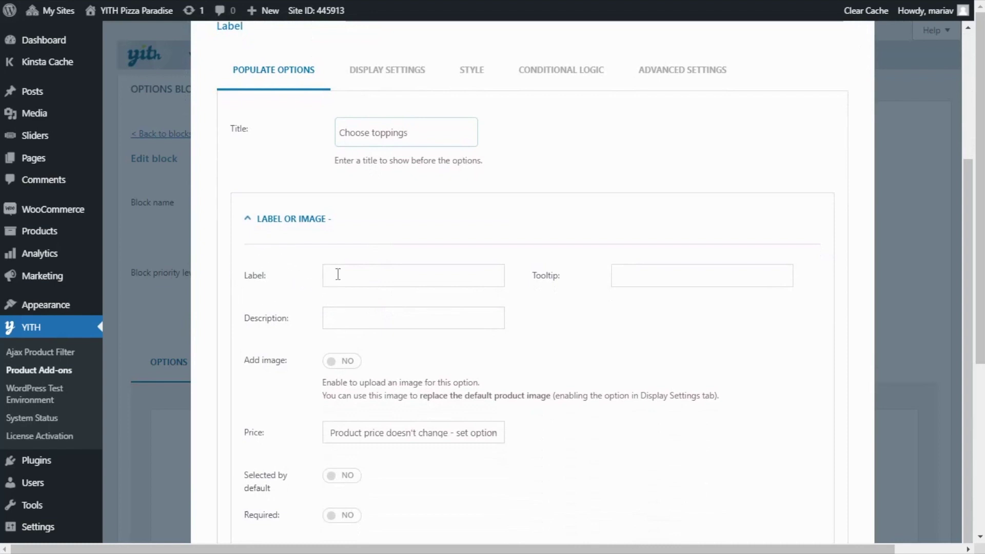
type("shrooms")
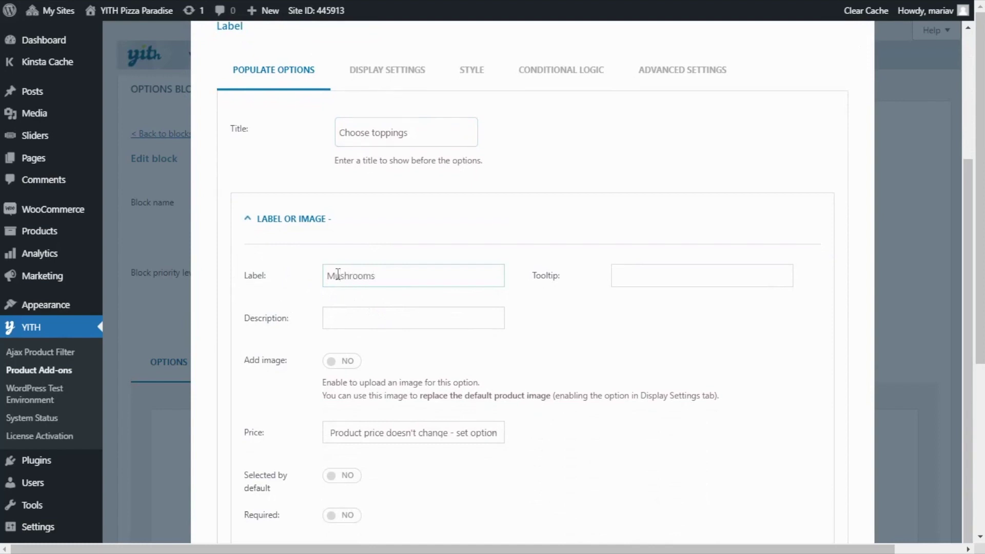
scroll(386, 200, "down", 2)
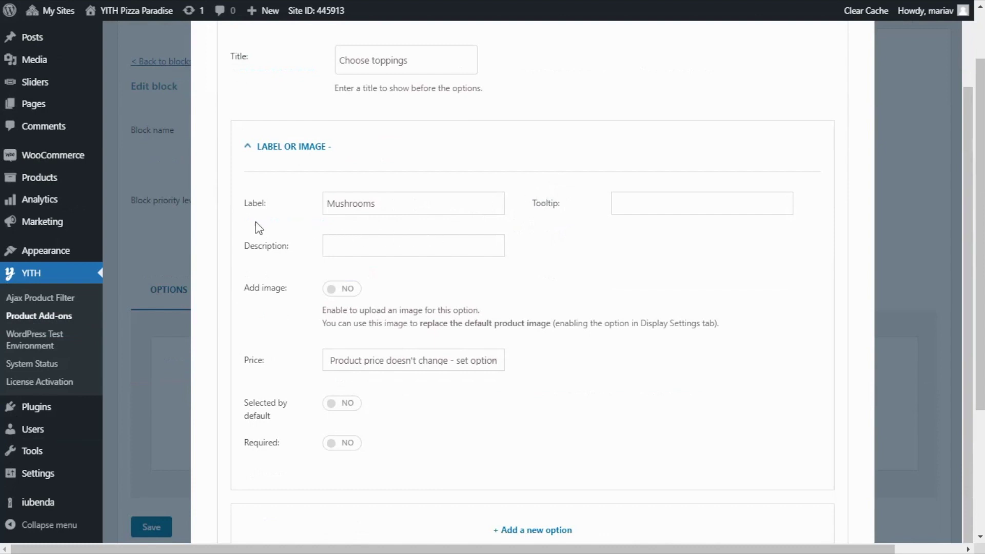
Enable an image for the Mushrooms option and assign mushroom.svg from the media library
scroll(308, 252, "down", 2)
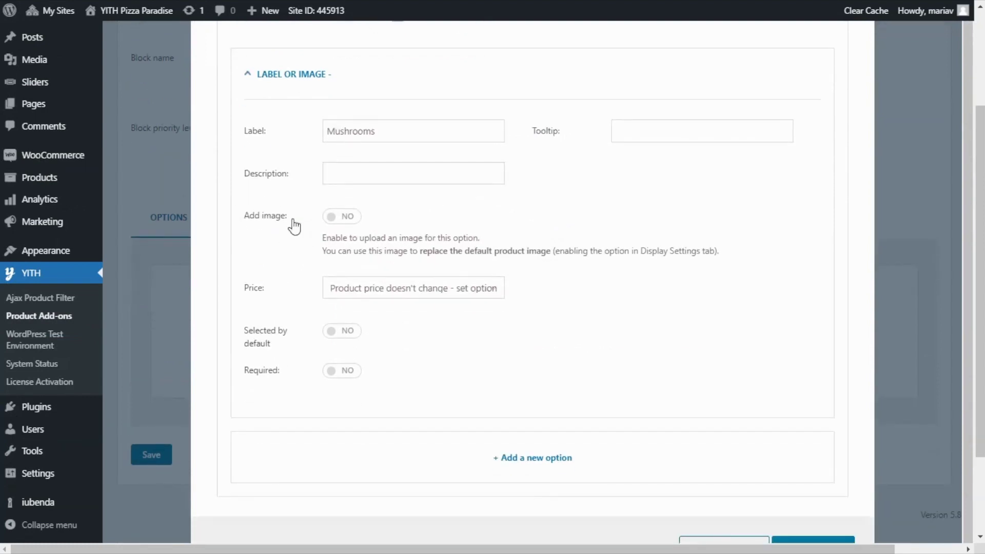
left_click(341, 219)
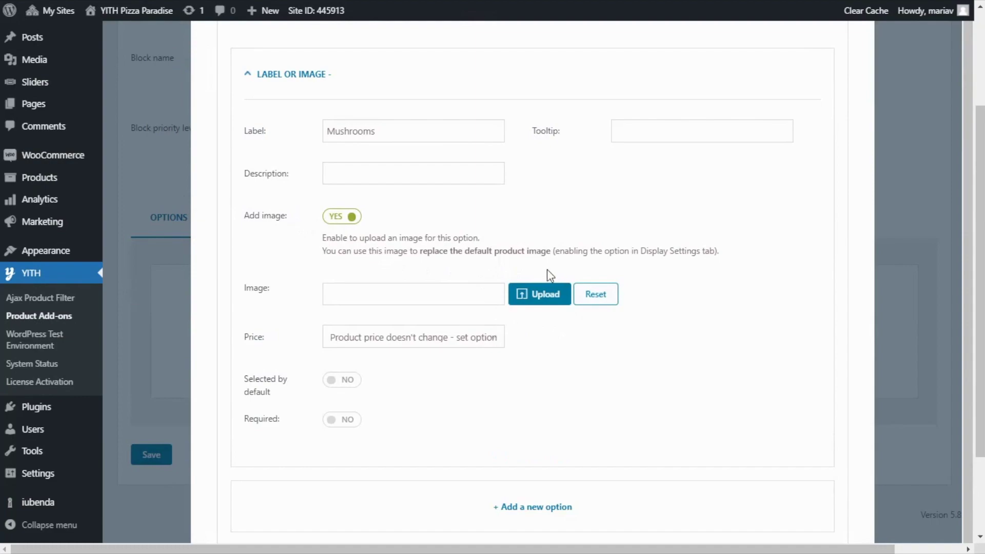
left_click(538, 298)
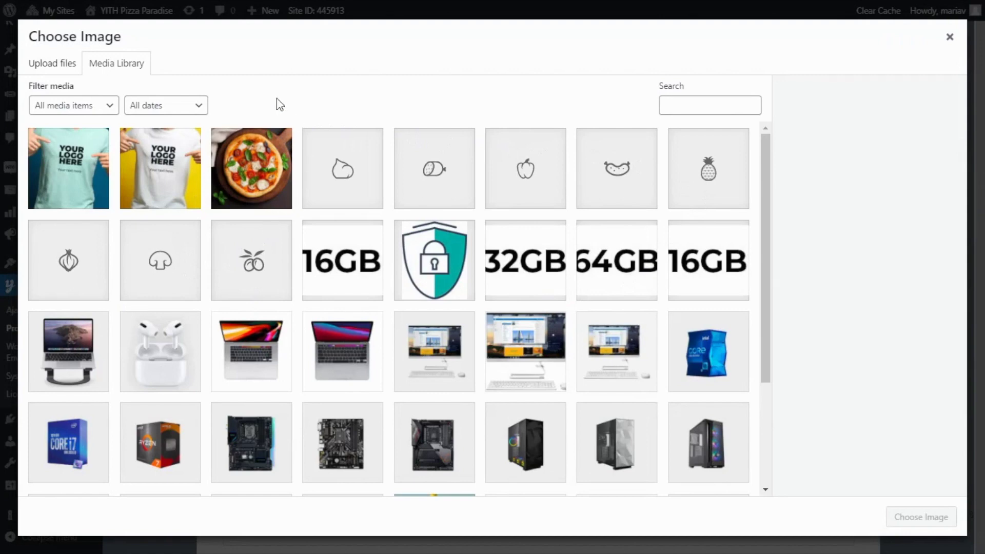
left_click(58, 72)
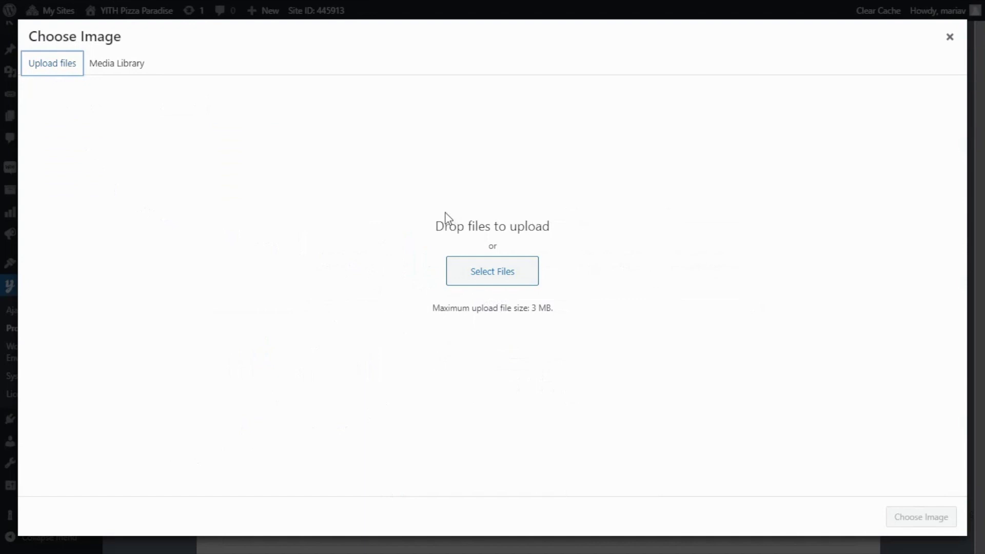
left_click(121, 71)
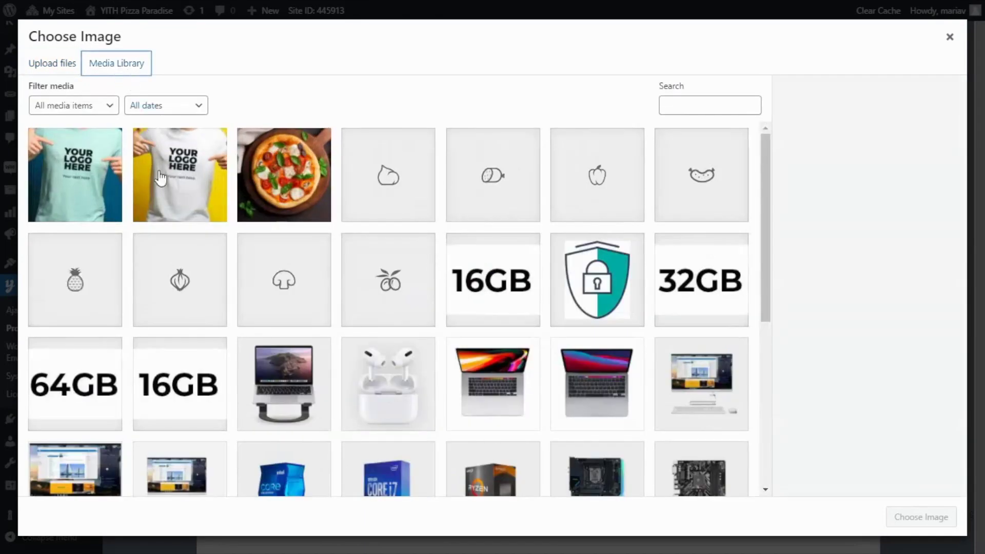
left_click(294, 314)
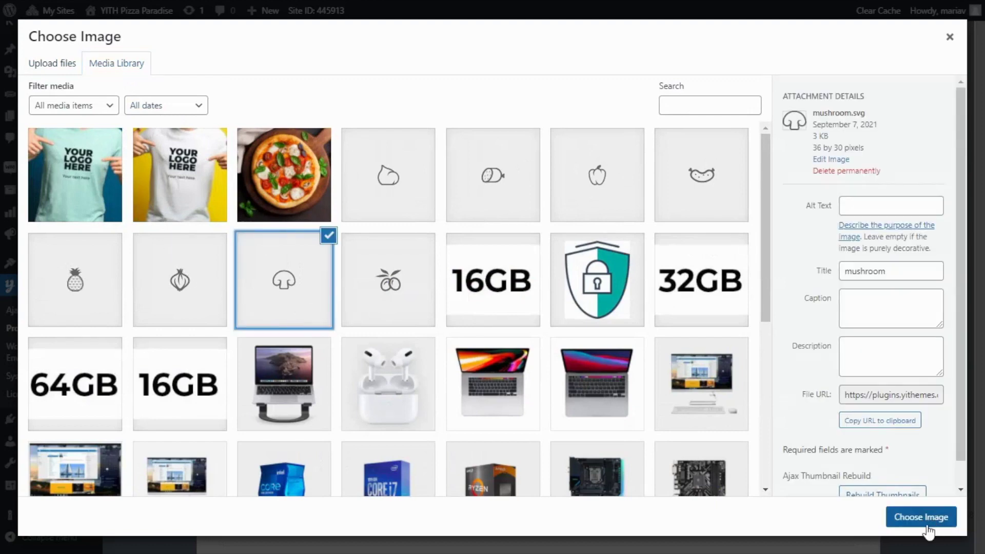
left_click(921, 517)
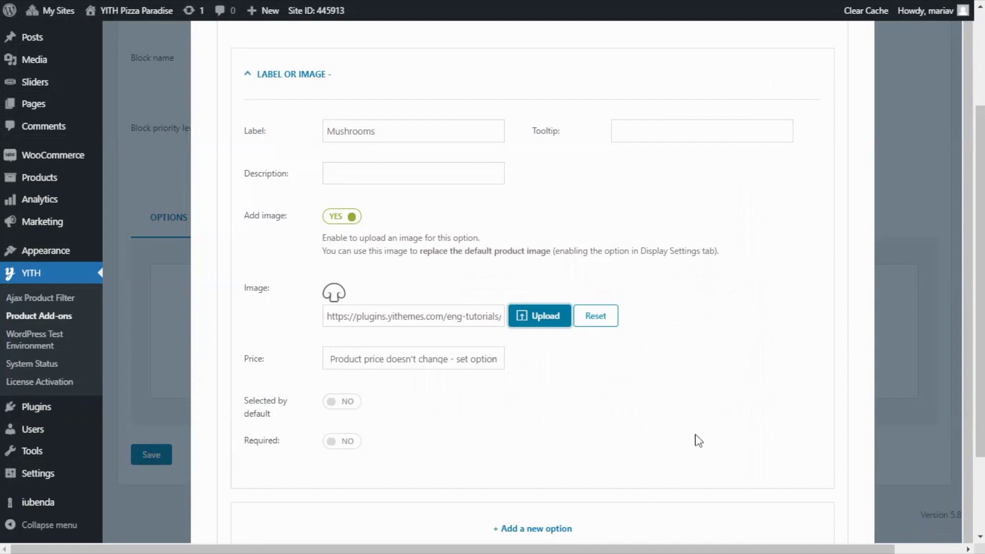
Set the Mushrooms option to increase the main product price, with a regular cost of 2 as a fixed amount
scroll(508, 406, "down", 2)
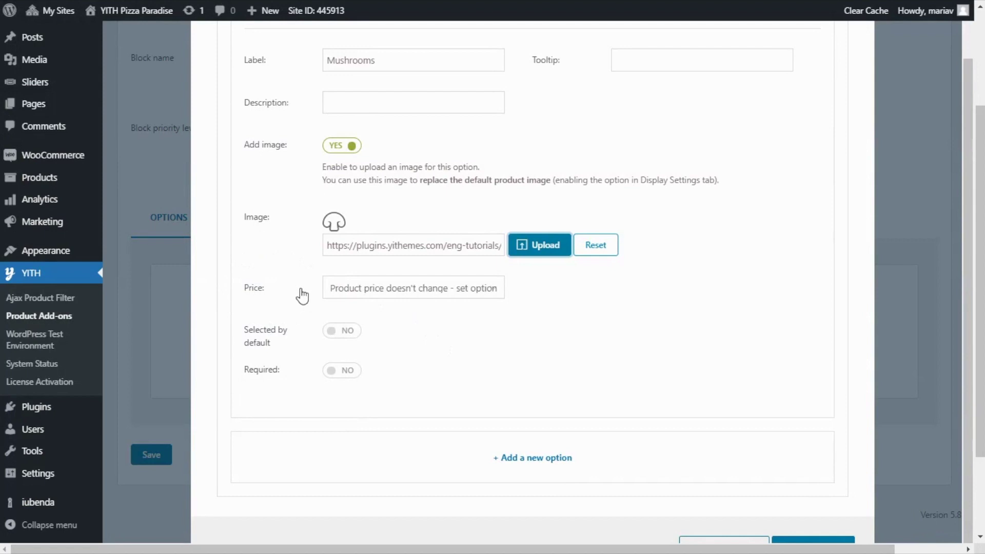
left_click(493, 297)
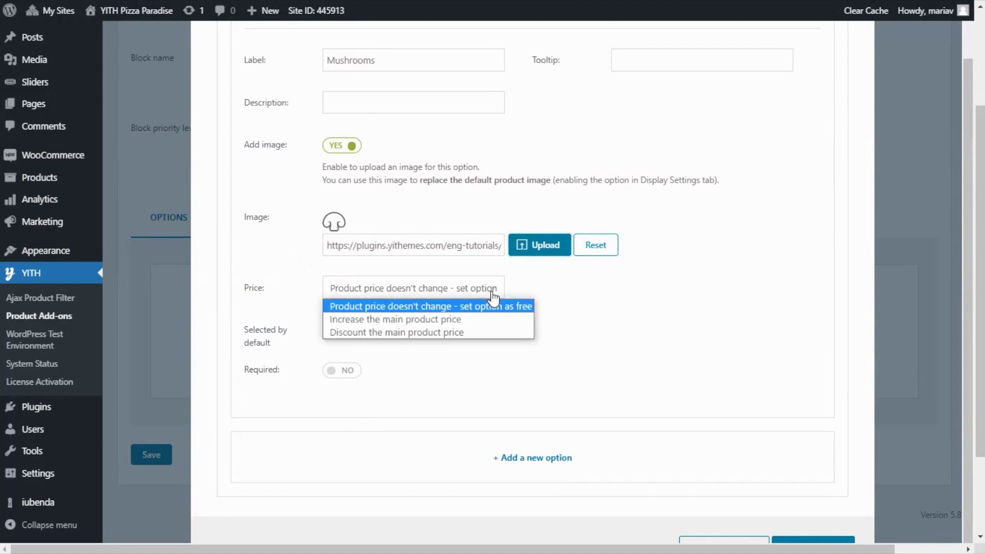
left_click(480, 323)
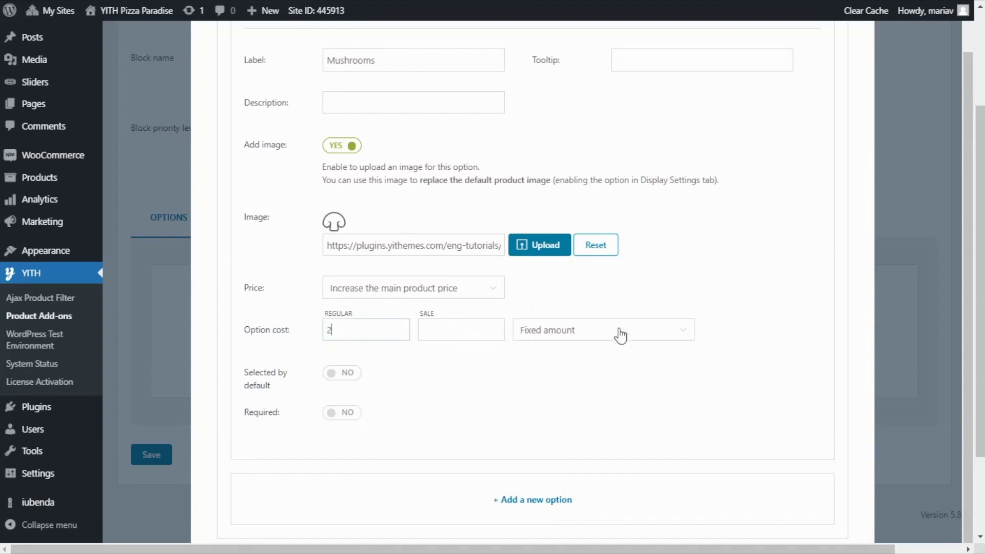
Add a second topping option with the olive.svg image and complete the Choose toppings set with eight options
scroll(595, 340, "down", 1)
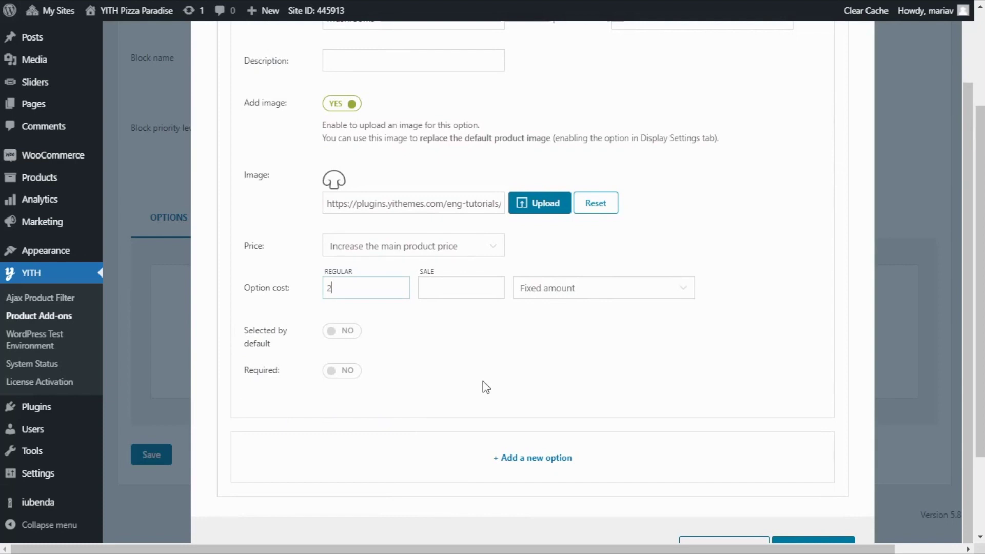
left_click(536, 469)
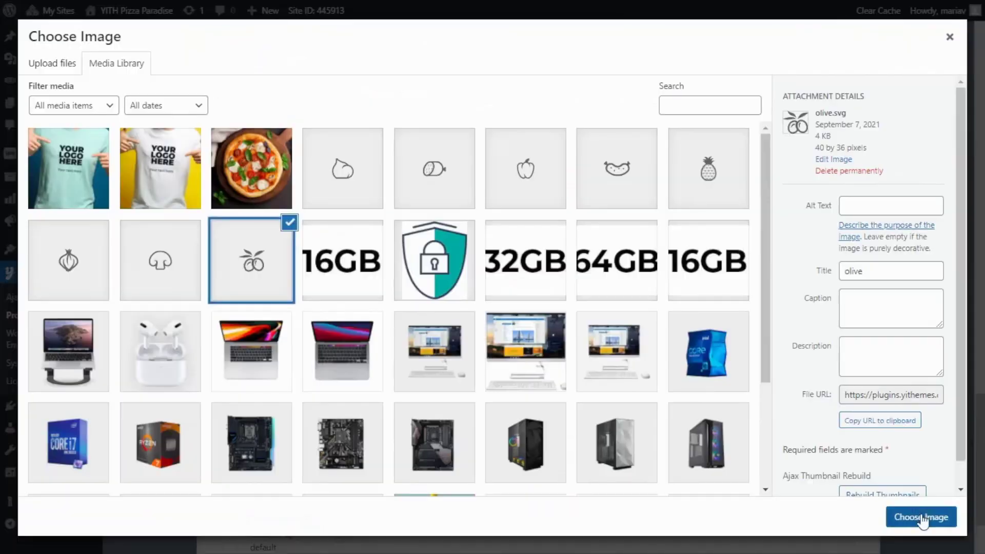
left_click(922, 518)
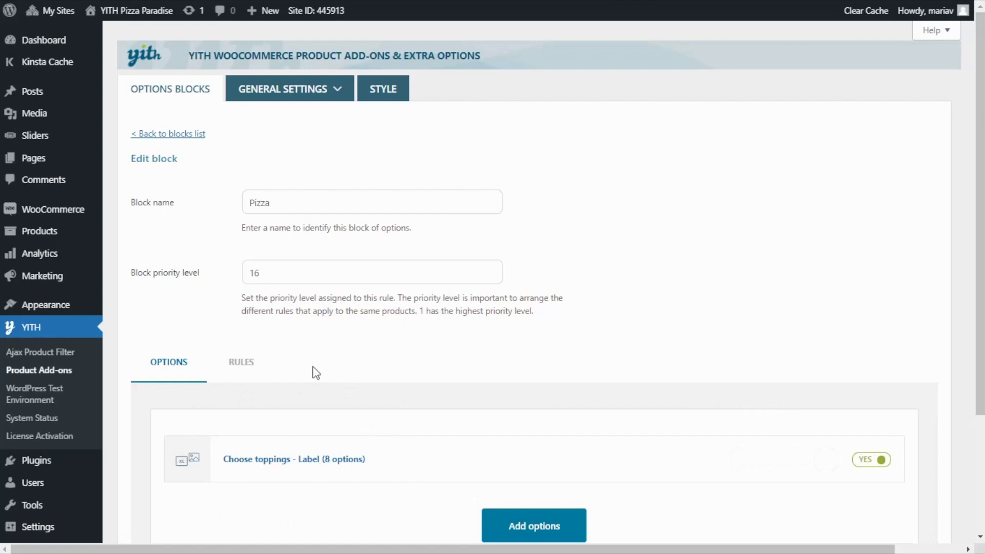
Set the Pizza block's rules to show it only on specific products, including "Your Pizza at Home!"
left_click(238, 365)
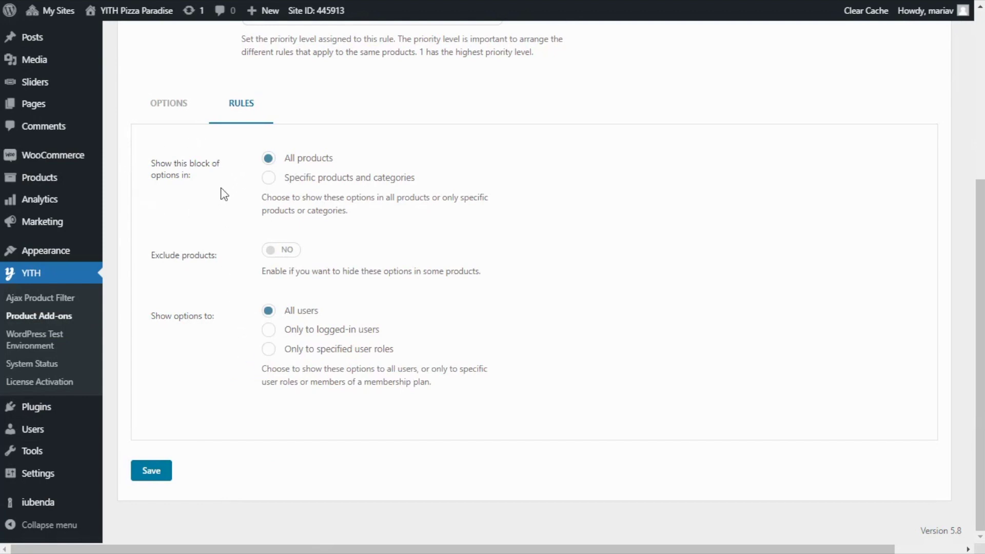
left_click(268, 178)
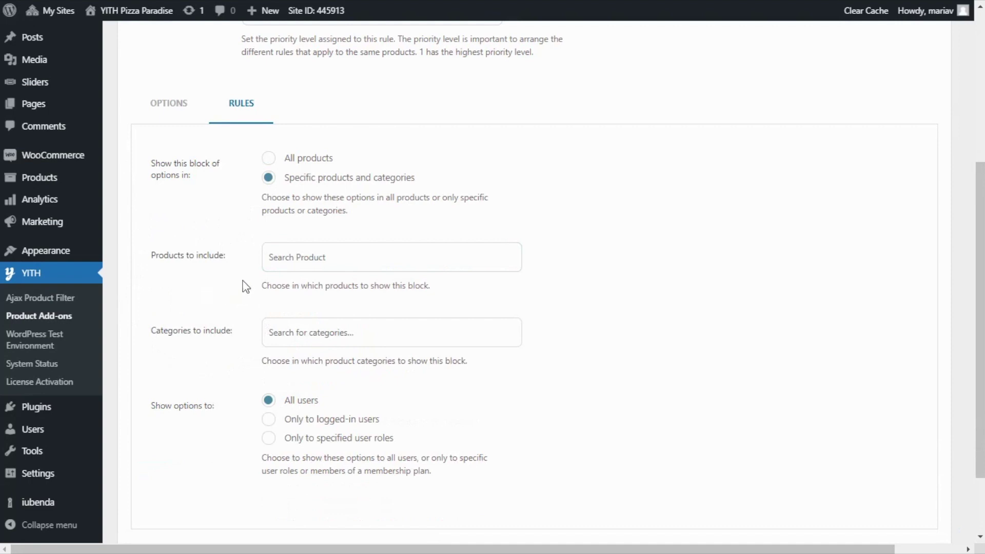
left_click(293, 261)
type("pizza")
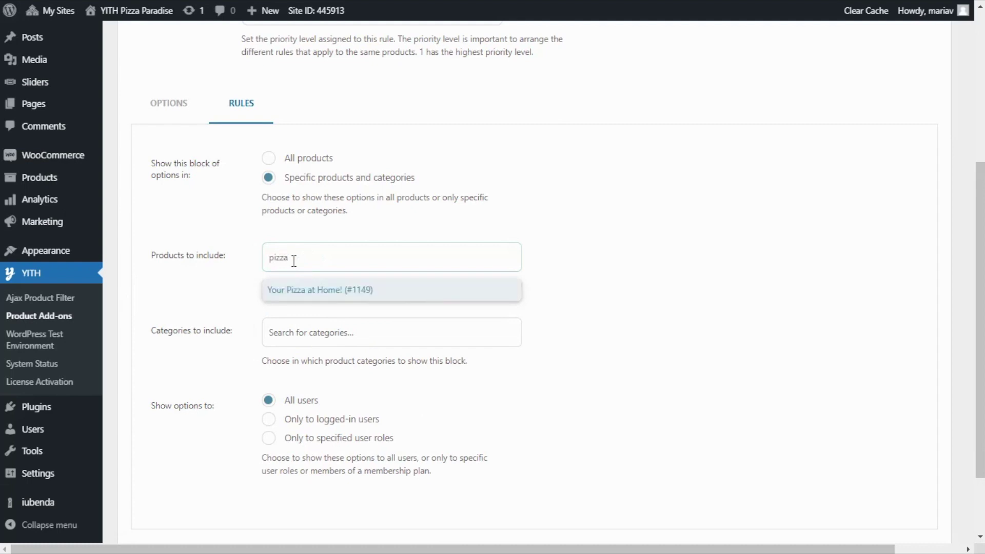
left_click(419, 297)
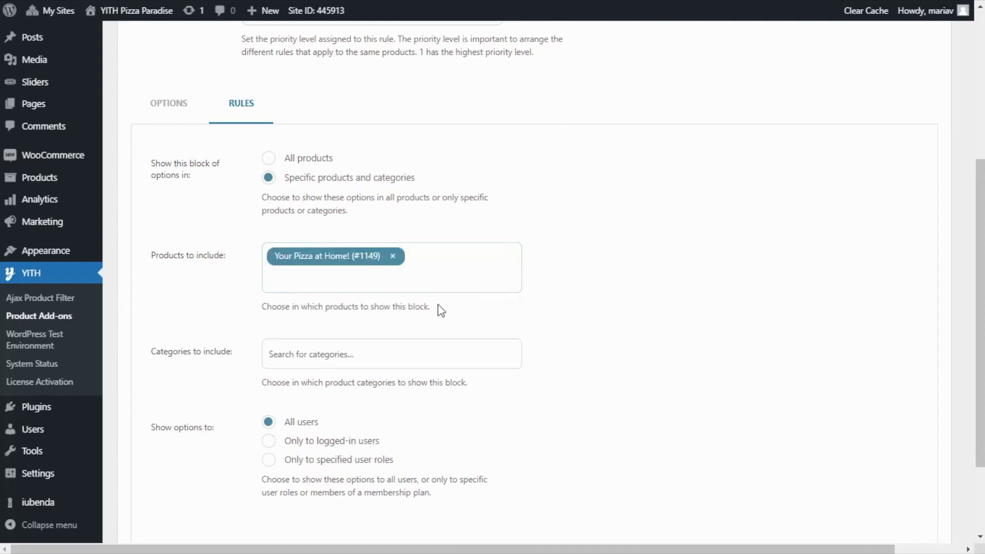
Save the Pizza block with its display rules and topping options
scroll(442, 313, "down", 2)
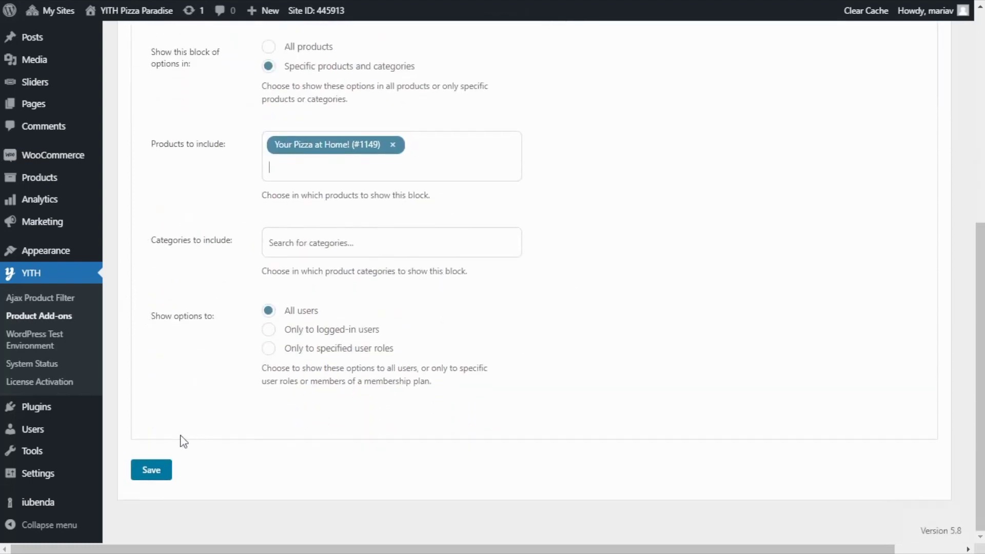
left_click(159, 471)
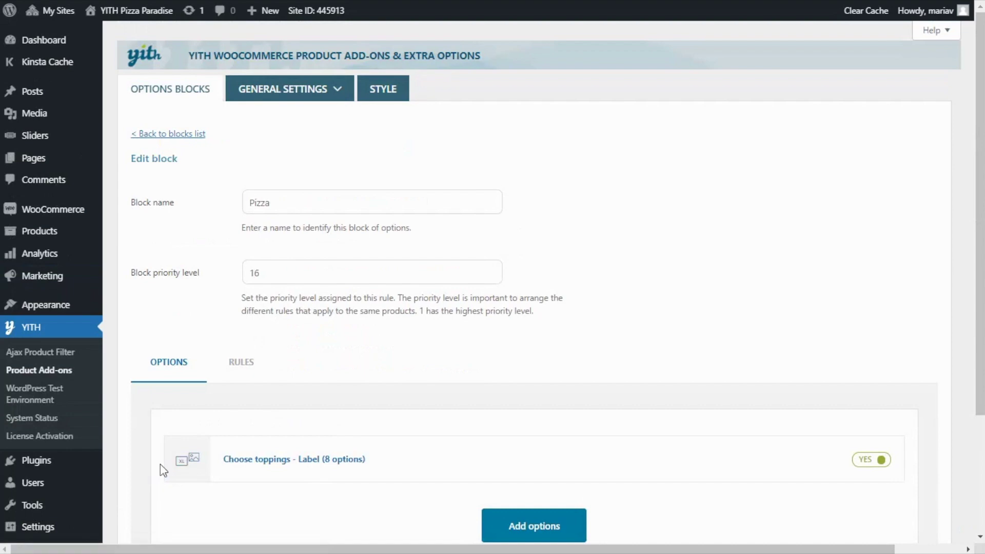
scroll(161, 464, "down", 3)
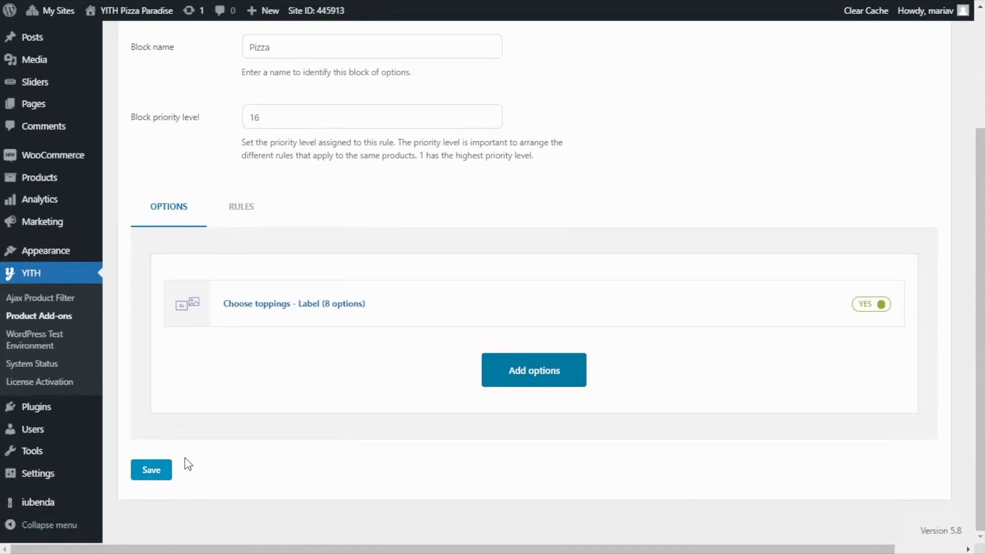
left_click(151, 471)
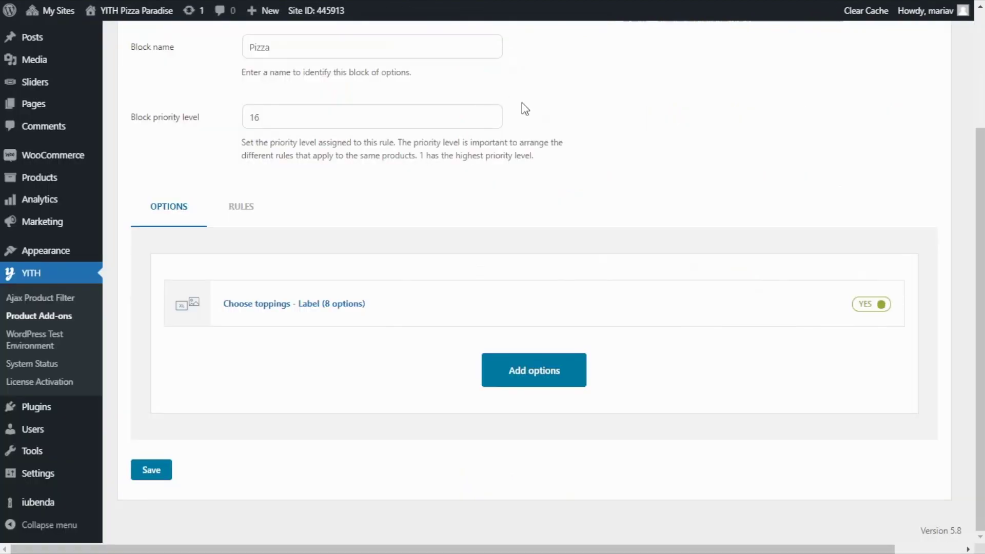
Hide the option prices in the display settings of the Choose toppings set
mouse_move(274, 293)
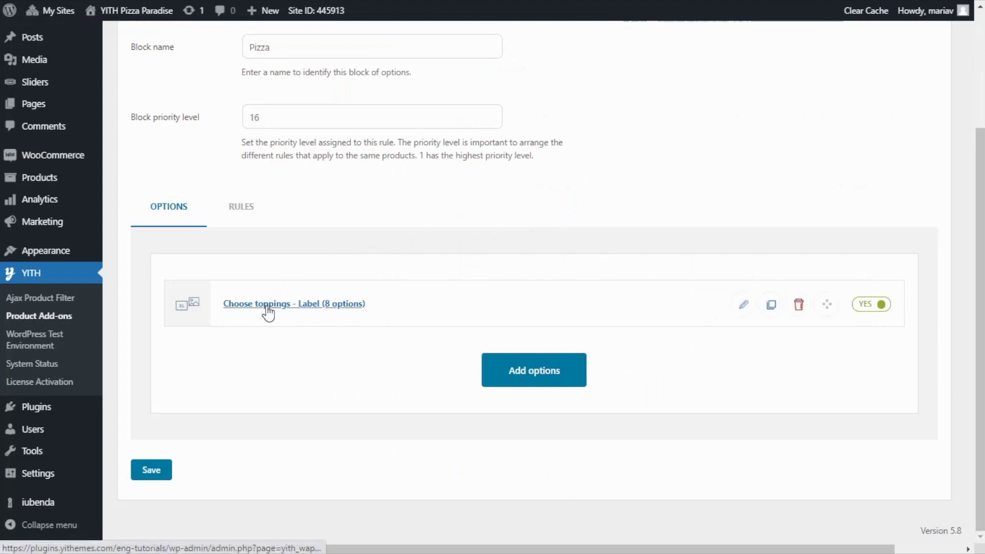
left_click(268, 307)
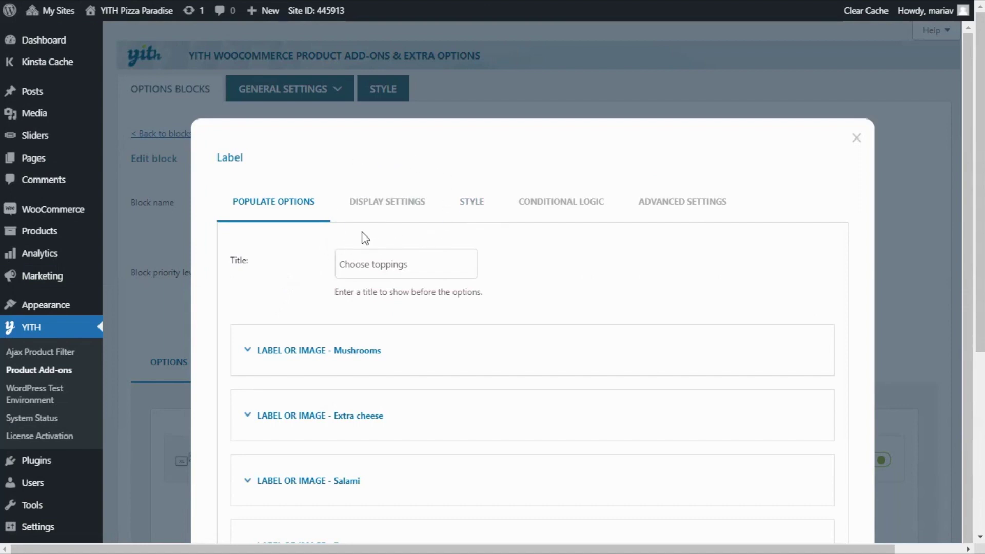
left_click(390, 213)
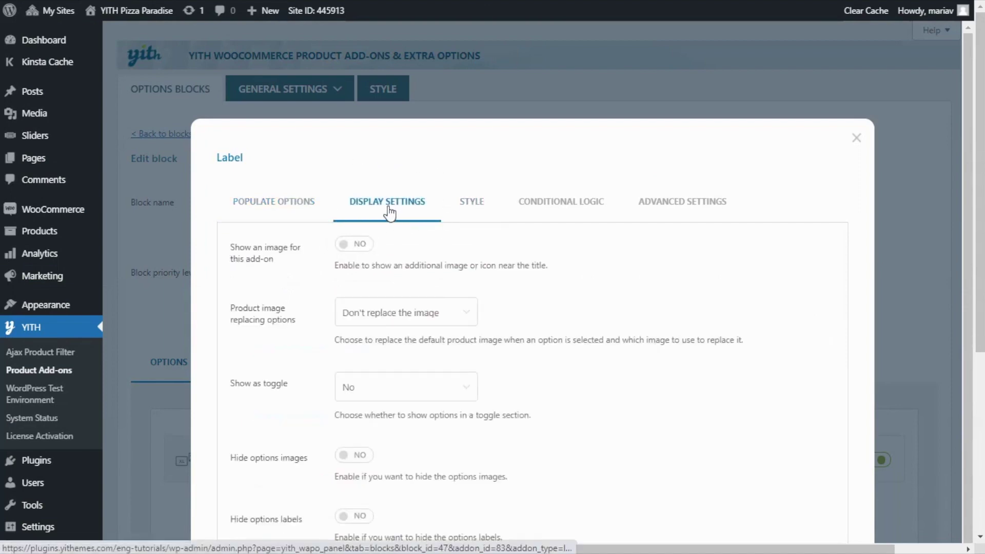
scroll(472, 260, "down", 4)
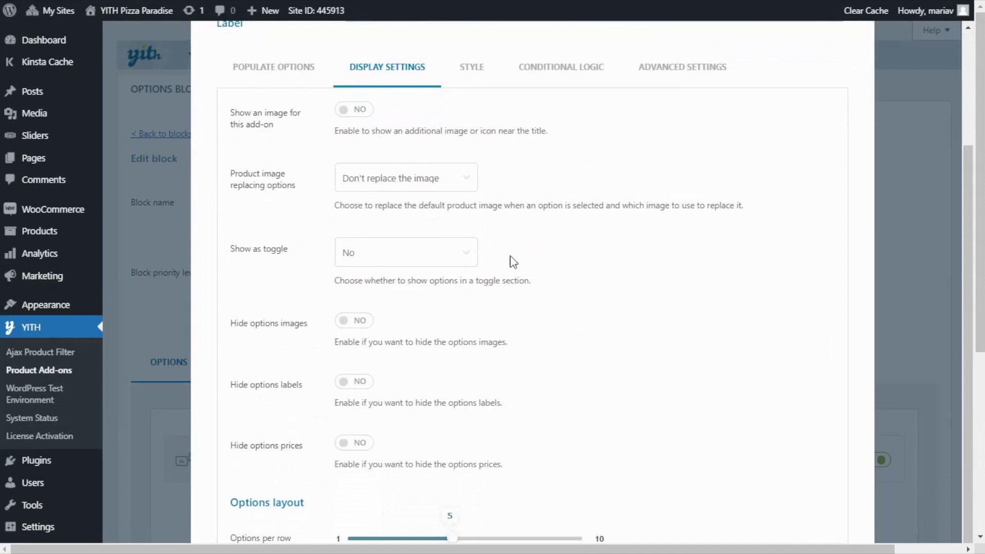
scroll(550, 300, "down", 2)
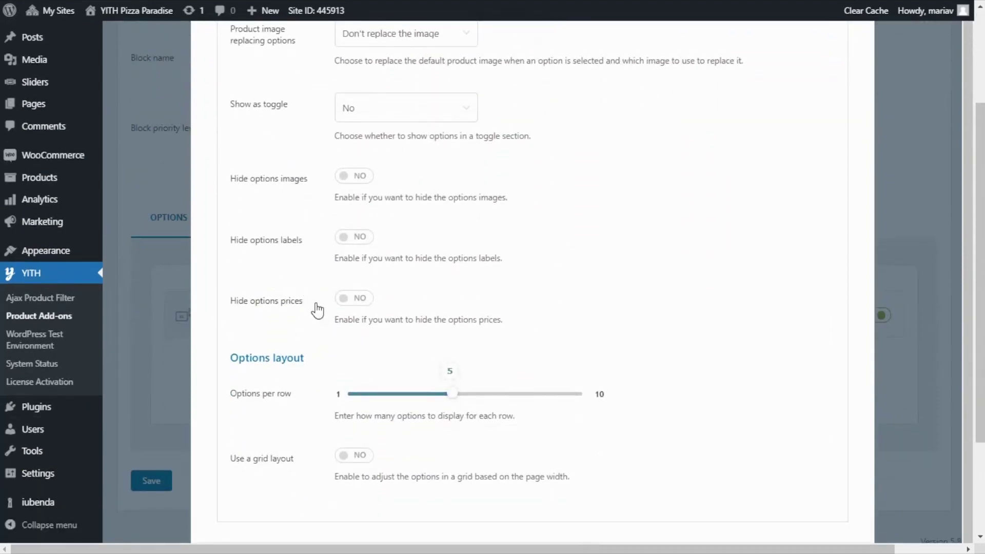
left_click(355, 303)
Show 4 toppings per row, enable the grid layout, and save the Choose toppings set
scroll(334, 341, "down", 3)
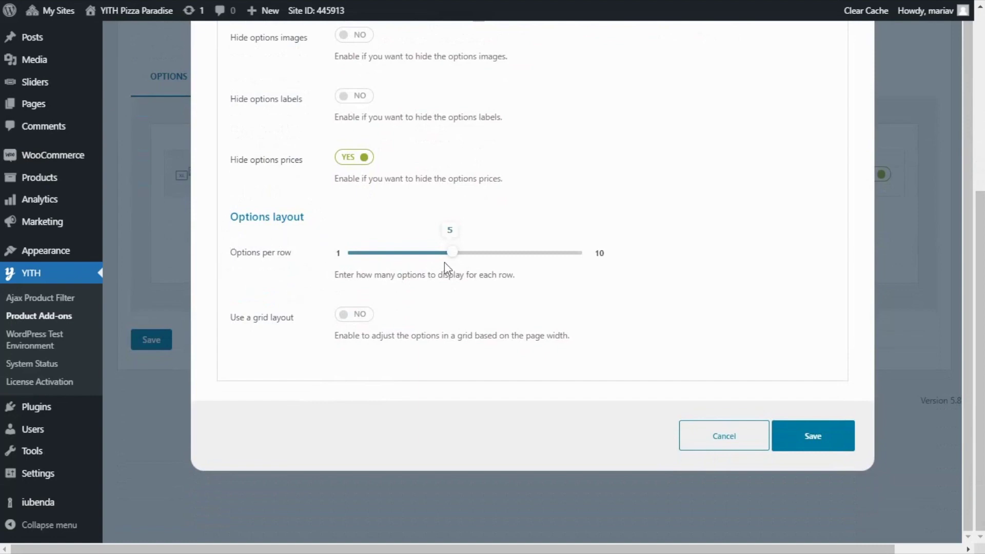
left_click_drag(452, 251, 426, 253)
left_click(360, 326)
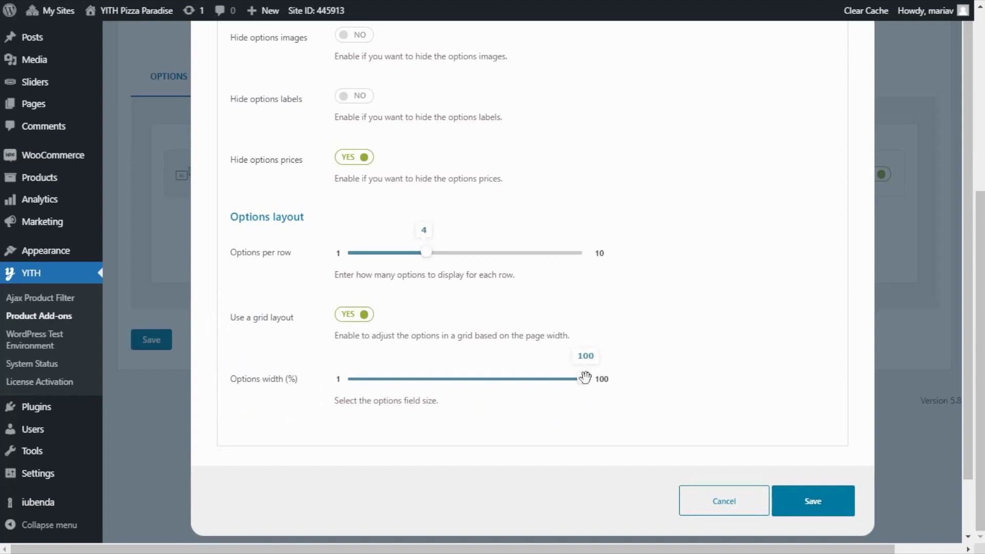
left_click(812, 512)
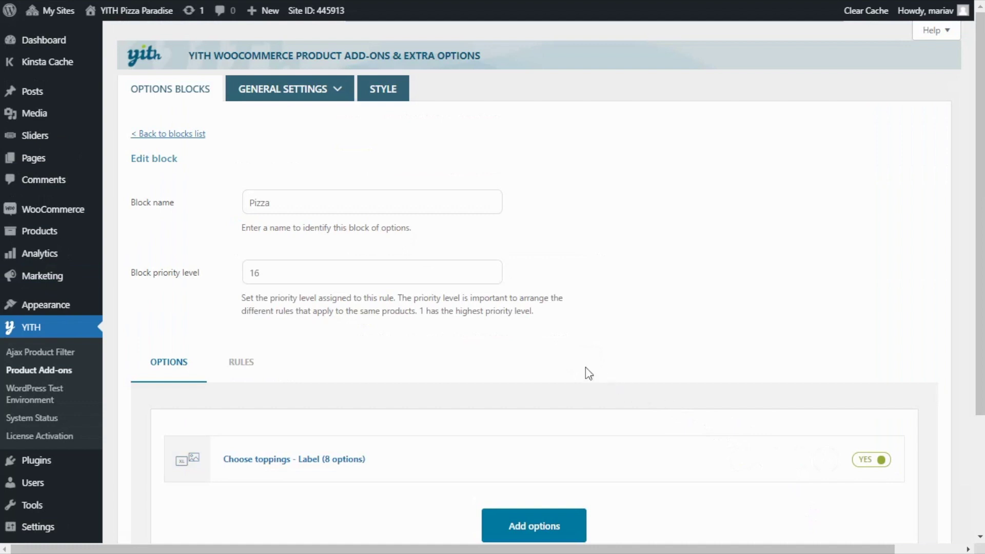
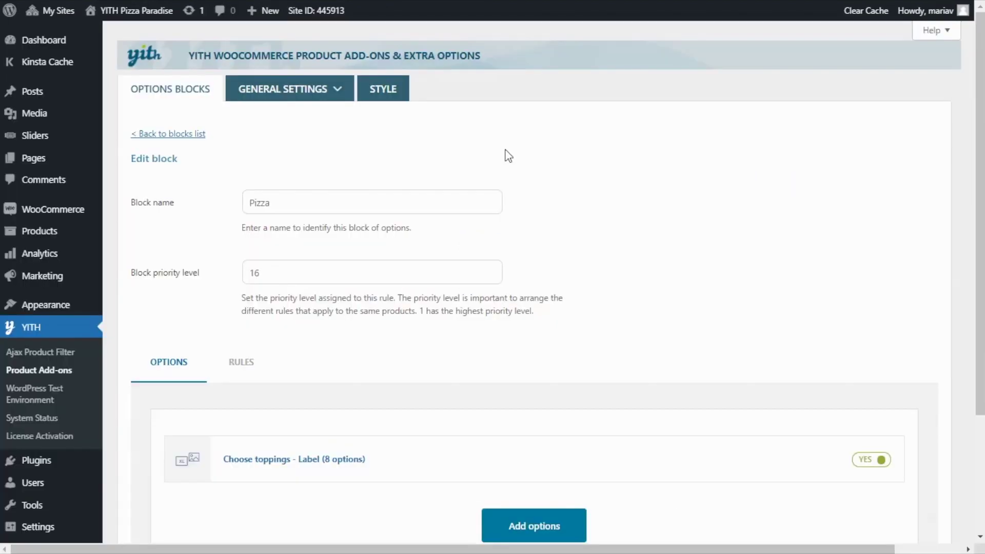
Override the default label style of the Choose toppings set and set its content alignment to Center
scroll(564, 257, "down", 2)
scroll(540, 285, "down", 2)
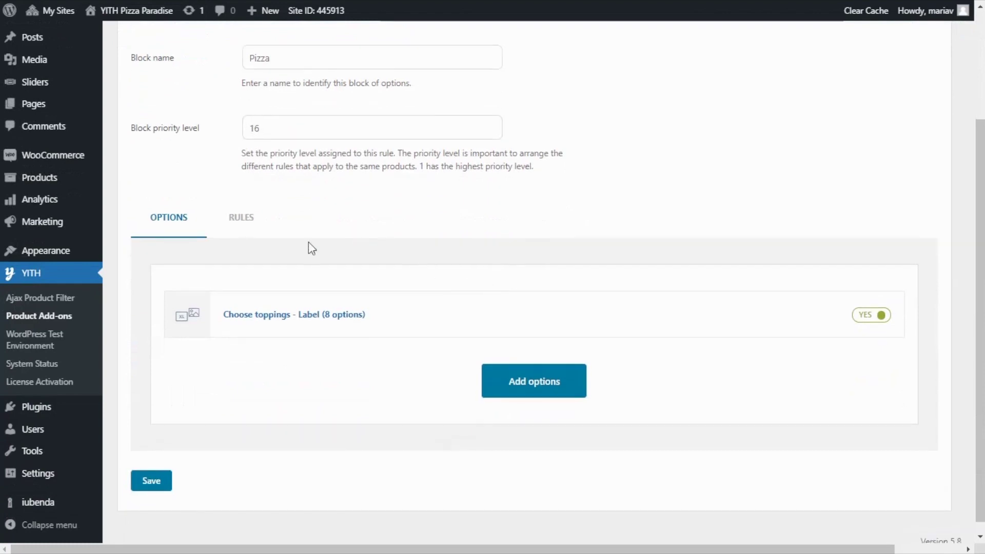
left_click(262, 315)
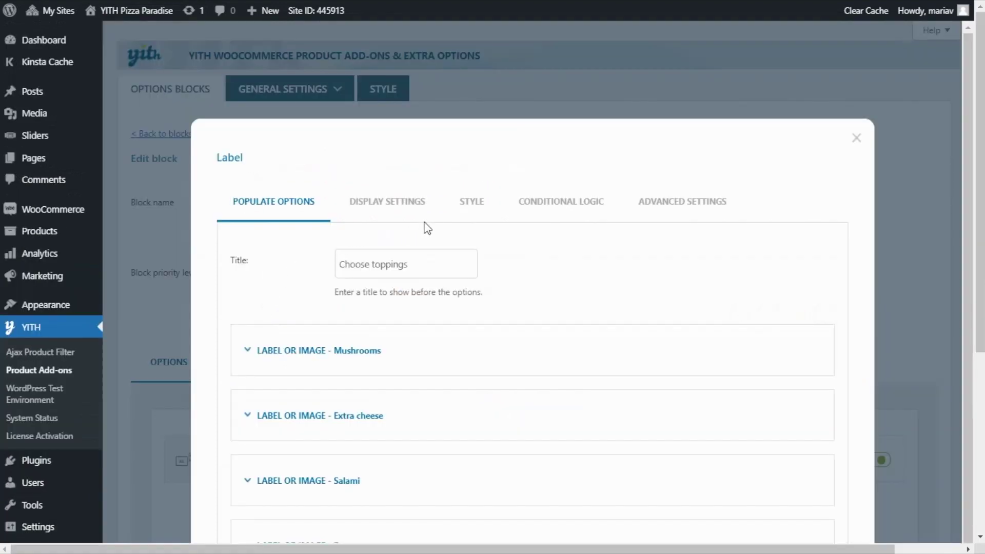
left_click(471, 219)
scroll(474, 226, "down", 2)
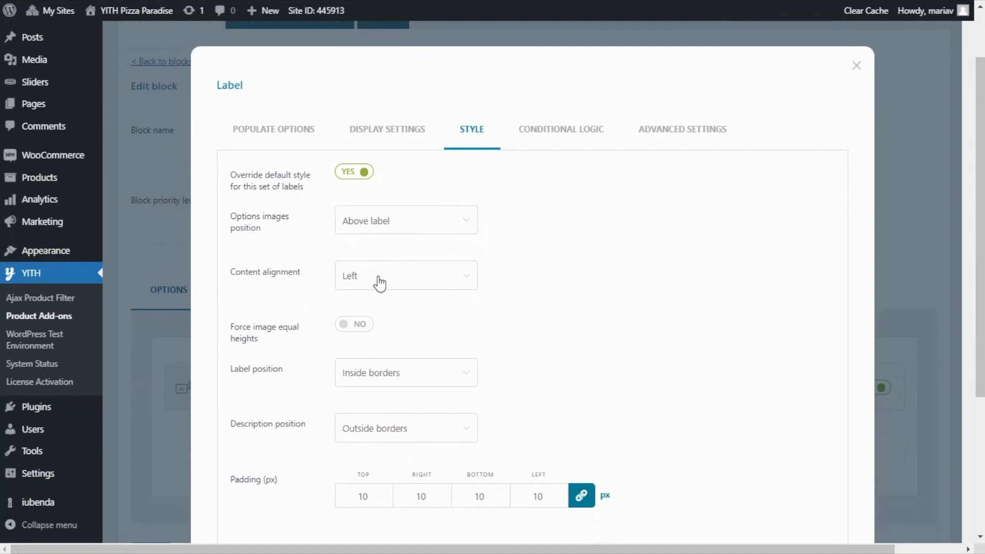
left_click(465, 280)
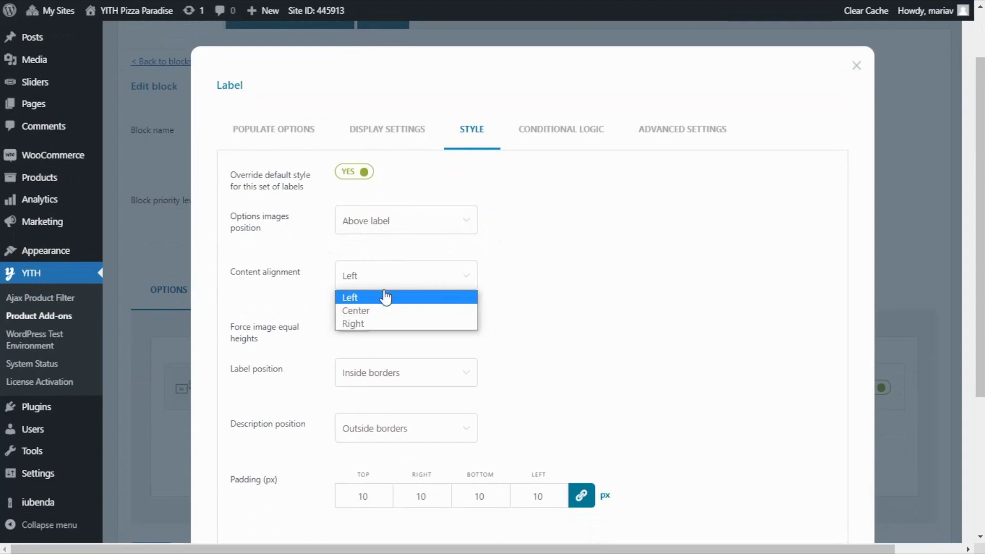
left_click(377, 314)
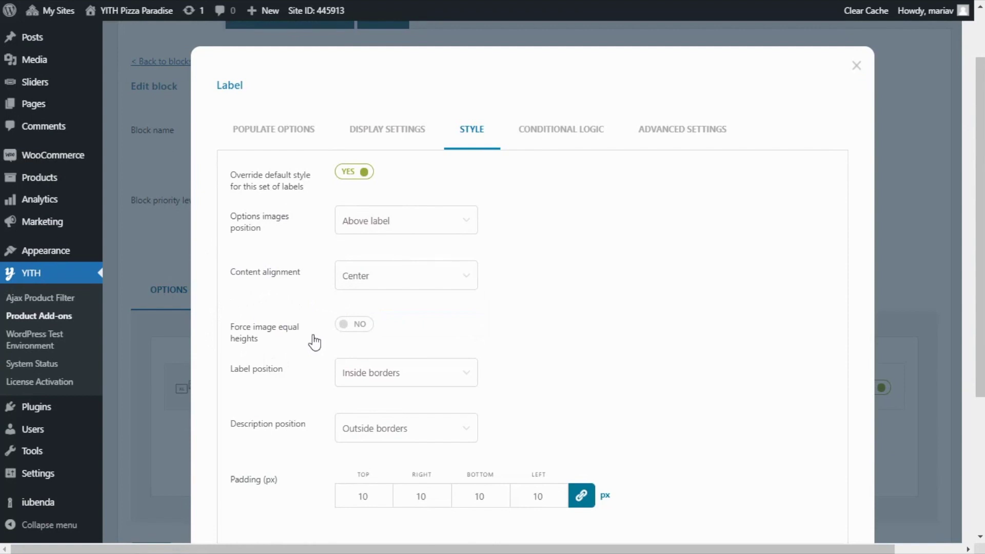
Force equal image heights of 25 px for the topping labels and save the set
left_click(354, 329)
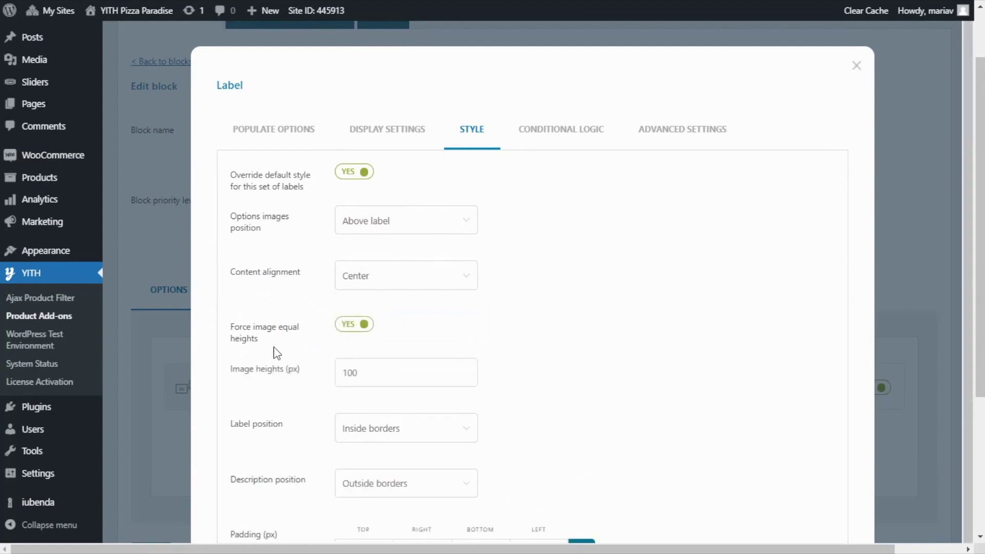
double_click(394, 377)
type("25")
scroll(632, 406, "down", 5)
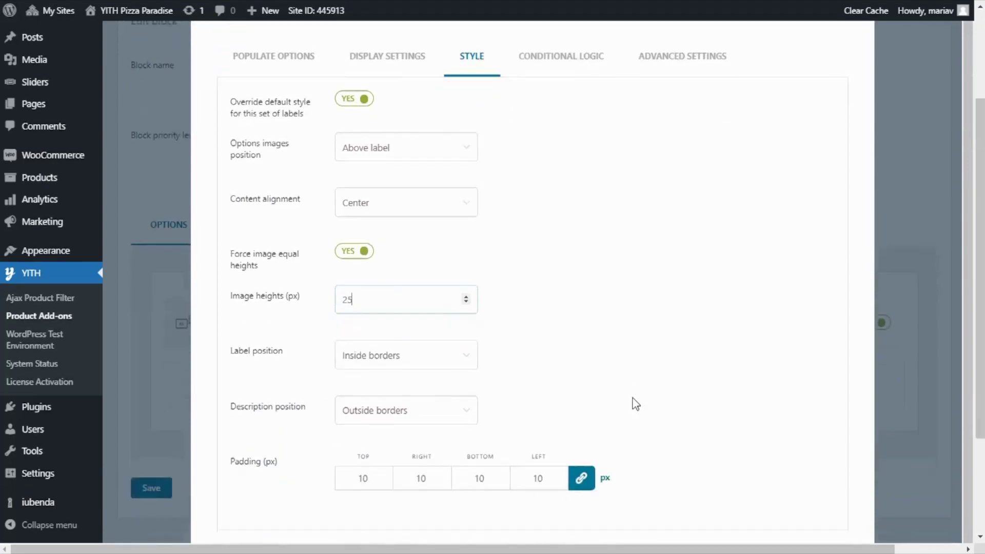
left_click(807, 437)
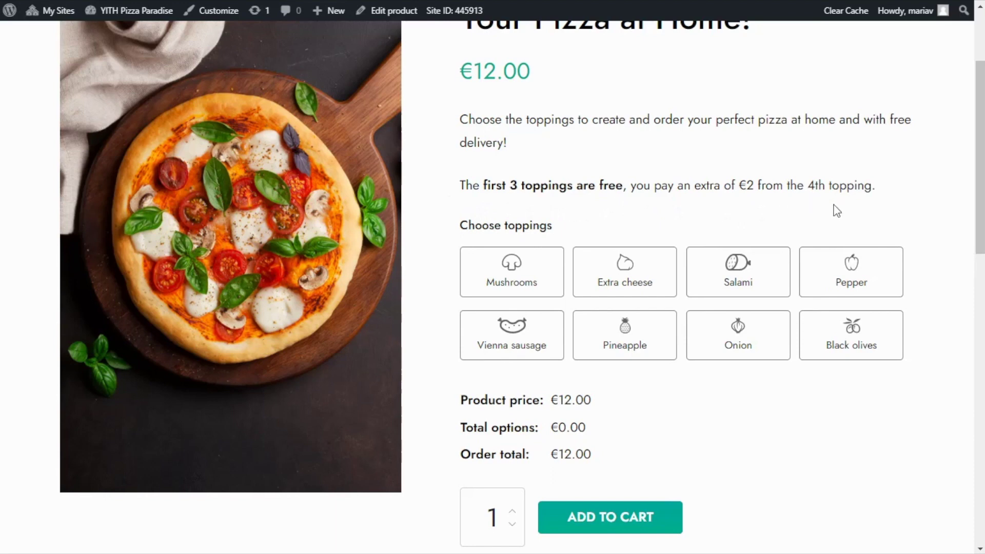
Test the toppings on the "Your Pizza at Home!" product page by selecting Mushrooms and Extra cheese
left_click(538, 267)
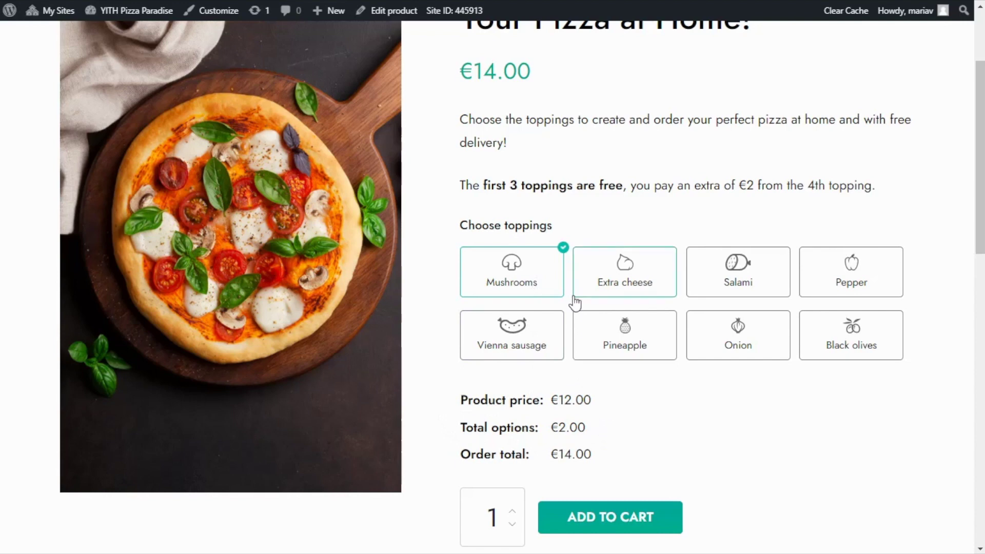
left_click(652, 278)
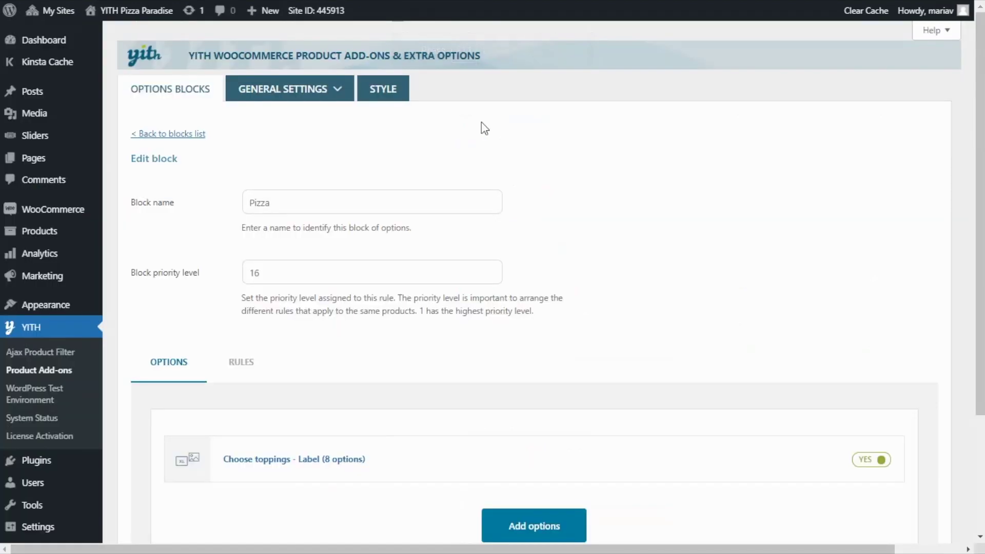
Set the first 3 selected options of the Choose toppings set as free and save it
scroll(577, 236, "down", 2)
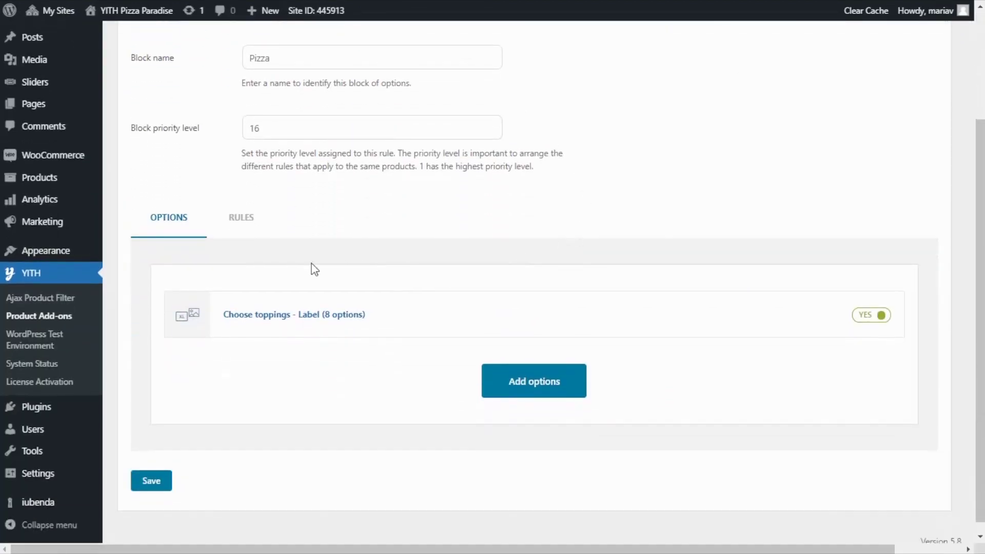
left_click(275, 315)
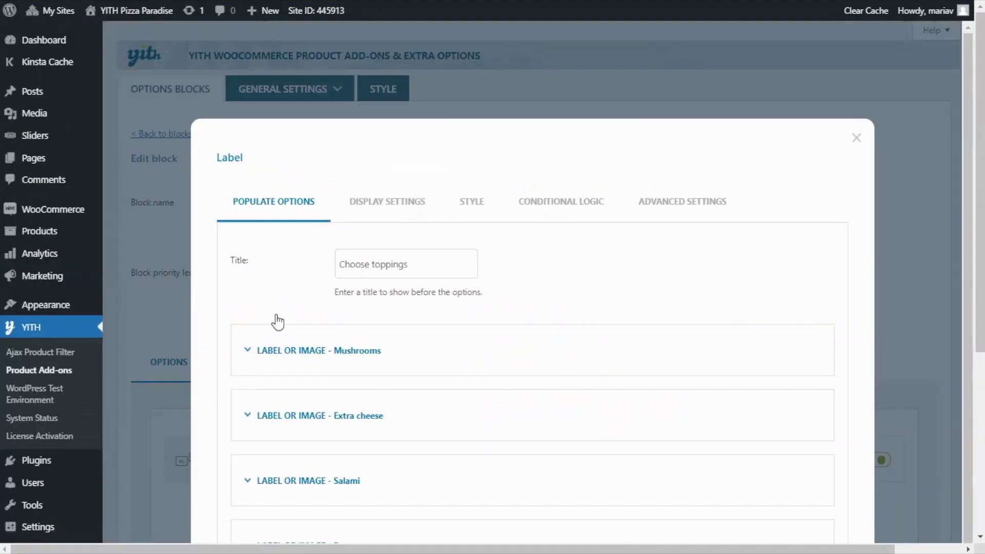
left_click(681, 221)
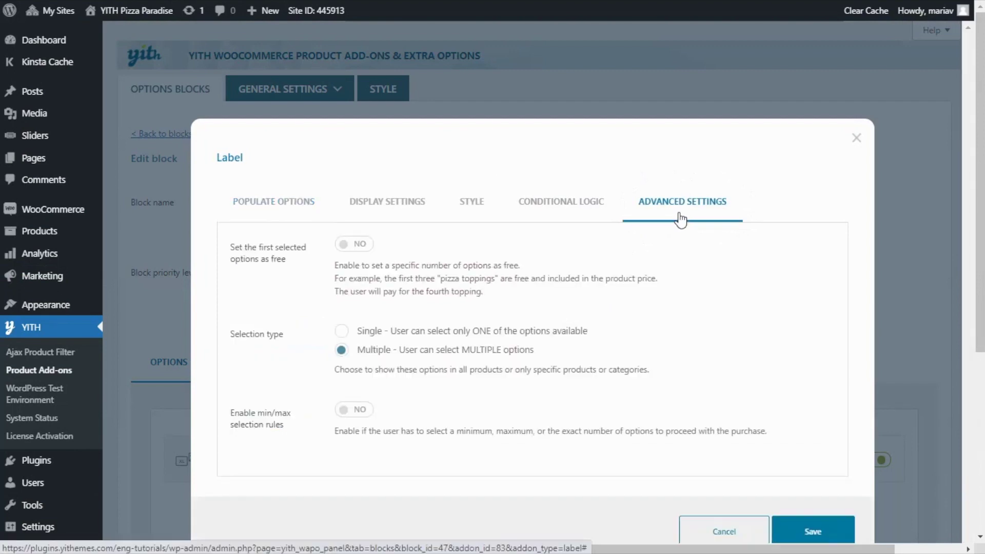
scroll(651, 301, "down", 1)
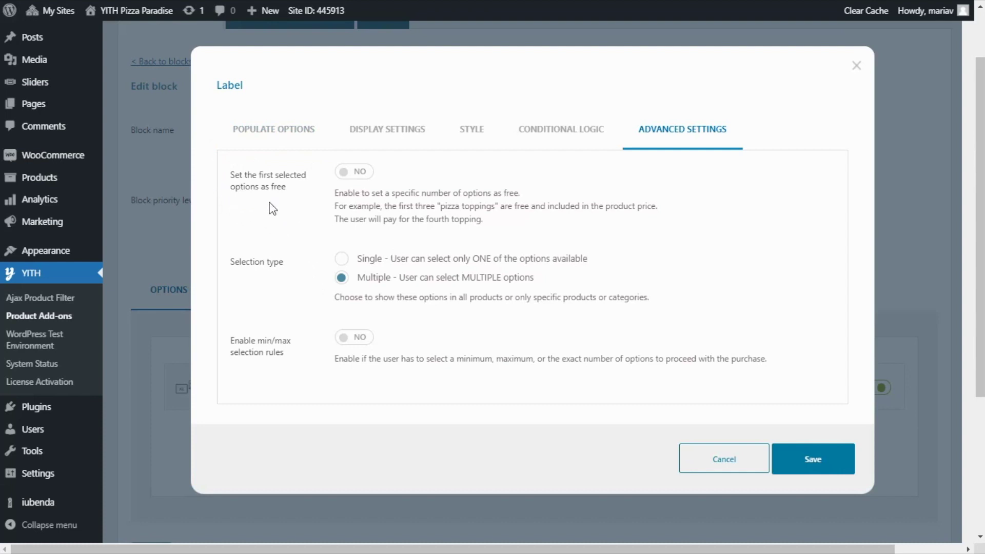
left_click(353, 175)
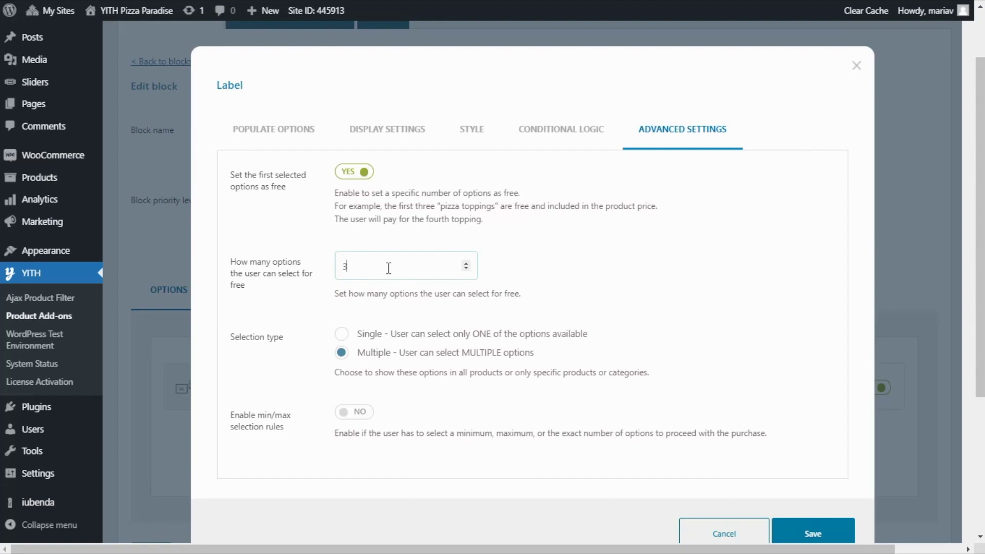
scroll(768, 387, "down", 3)
left_click(830, 393)
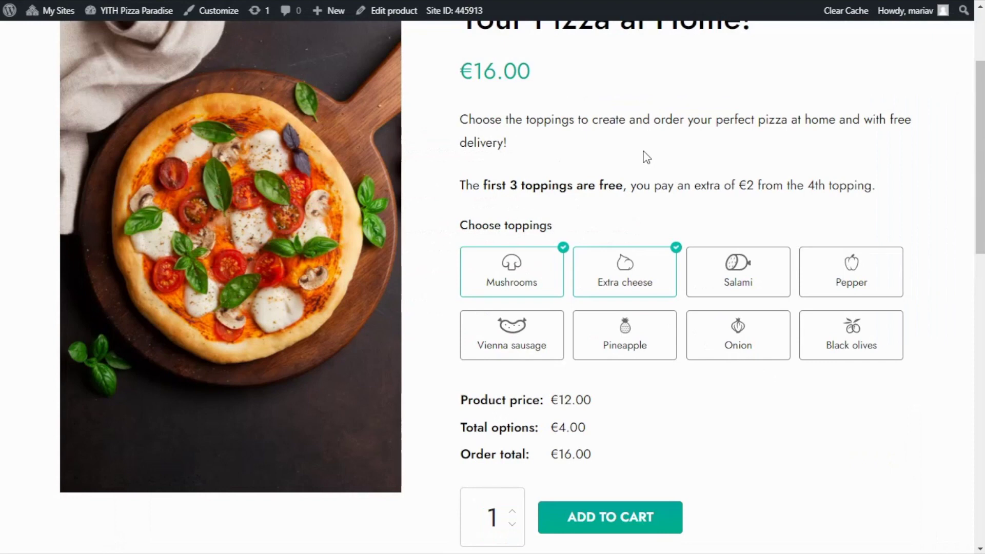
Reload the product page, select Mushrooms, Extra cheese, Salami and Onion, and check the options total
key("F5")
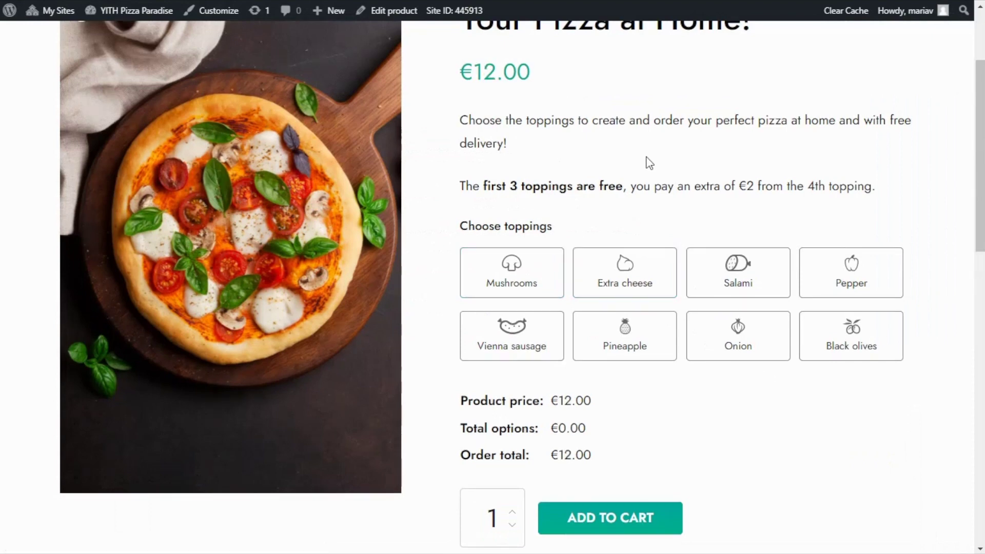
left_click(537, 271)
left_click(657, 276)
left_click(768, 279)
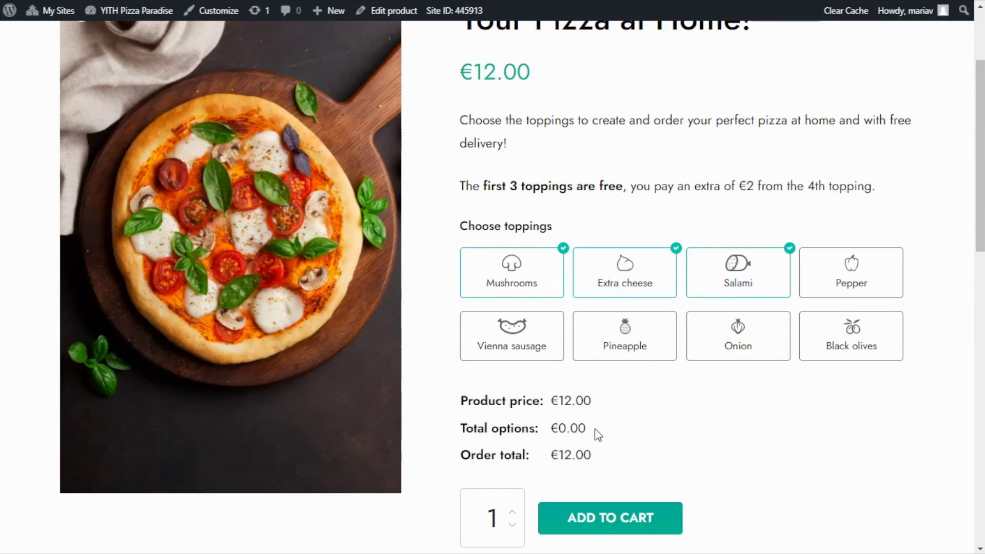
left_click(764, 341)
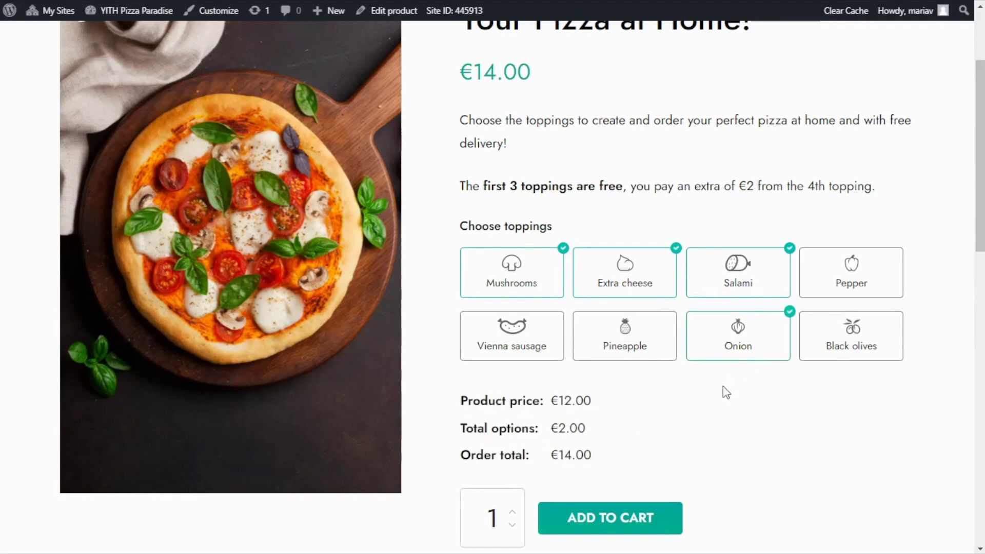
double_click(537, 431)
left_click(598, 435)
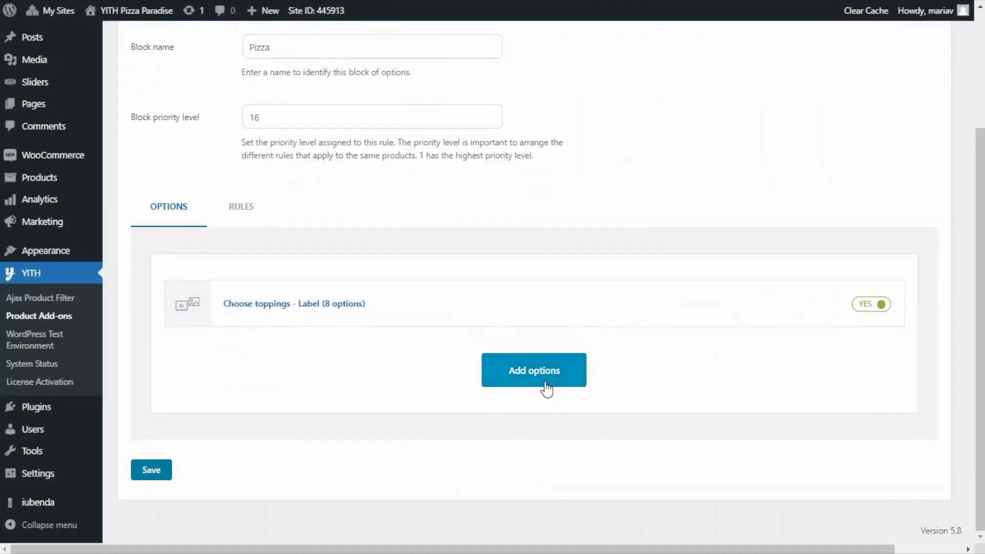
Add a Checkbox option set titled "Add a beverage" to the Pizza block
left_click(529, 383)
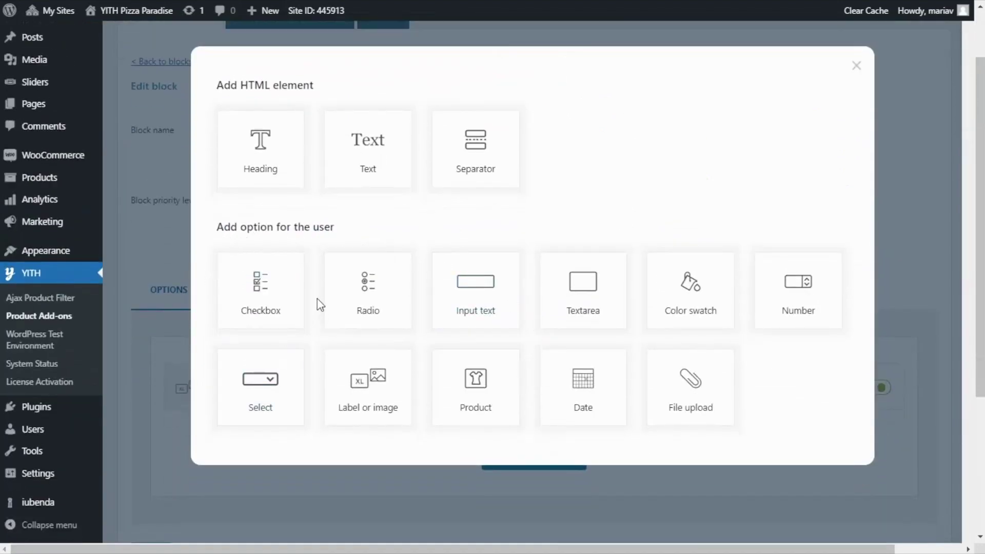
left_click(285, 285)
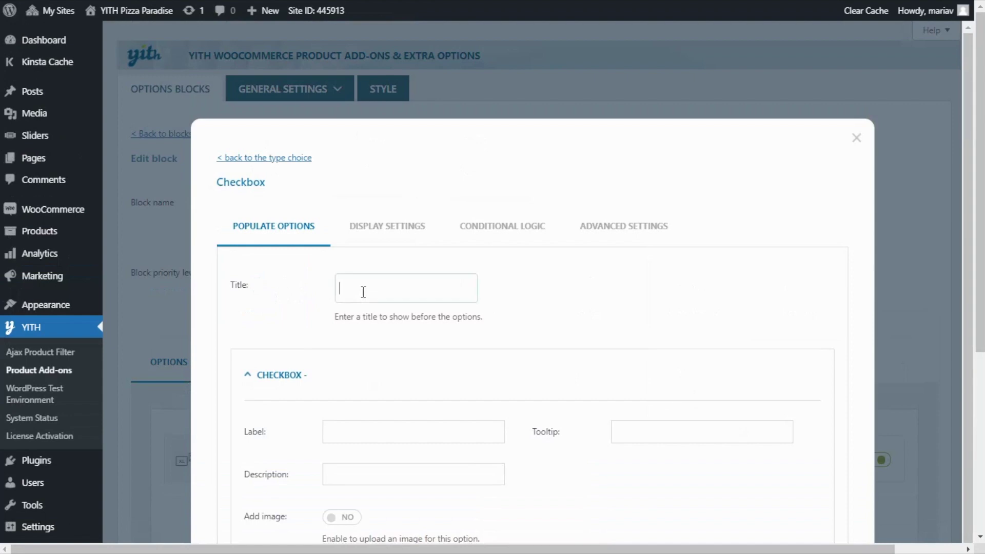
type("Add a beverage")
scroll(363, 293, "down", 5)
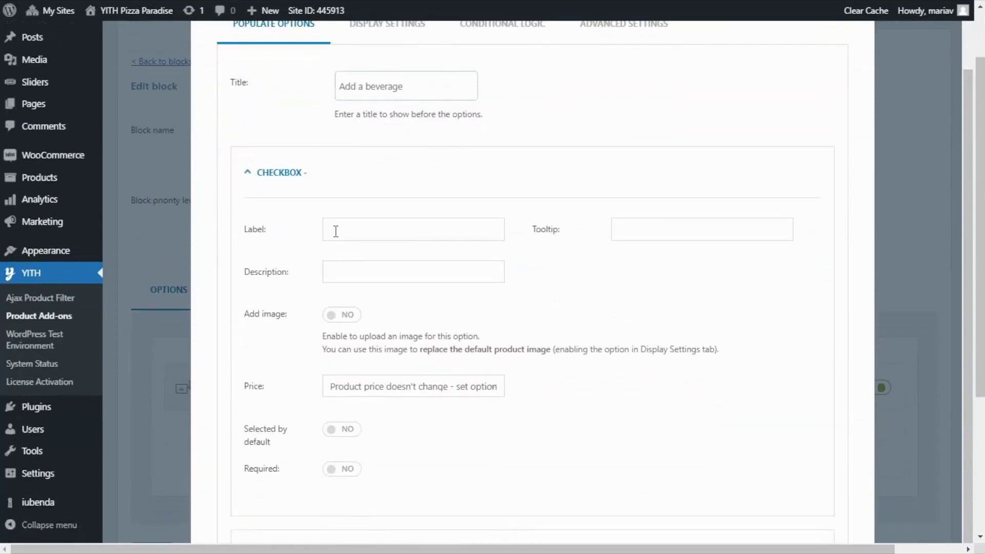
Label the first beverage checkbox Beer and have it increase the main product price by a regular cost of 4.5
type("Beer")
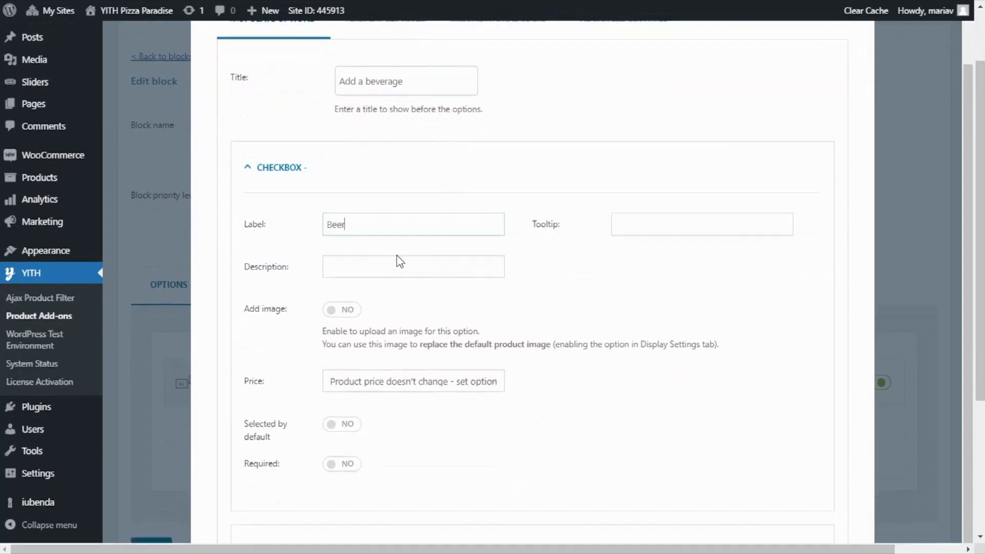
scroll(398, 262, "down", 3)
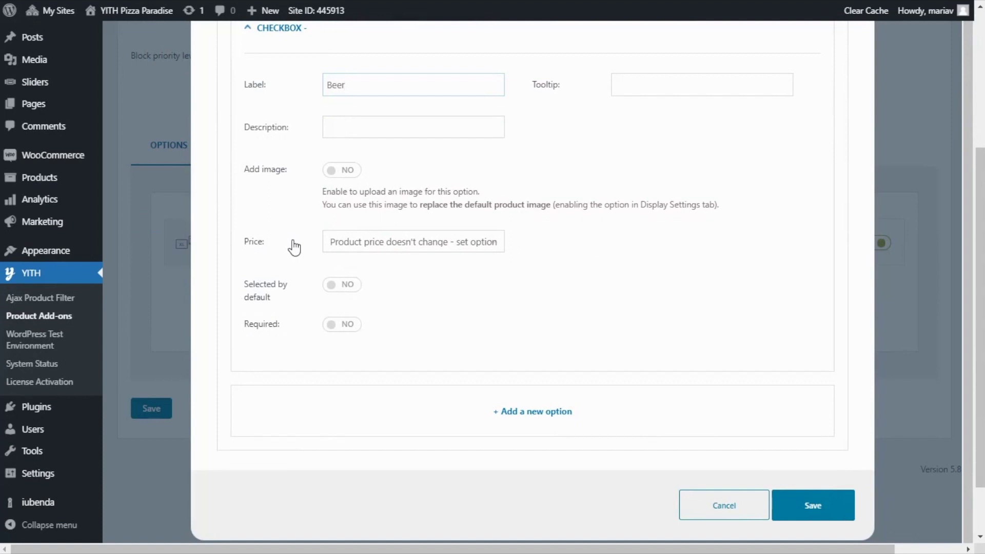
left_click(488, 252)
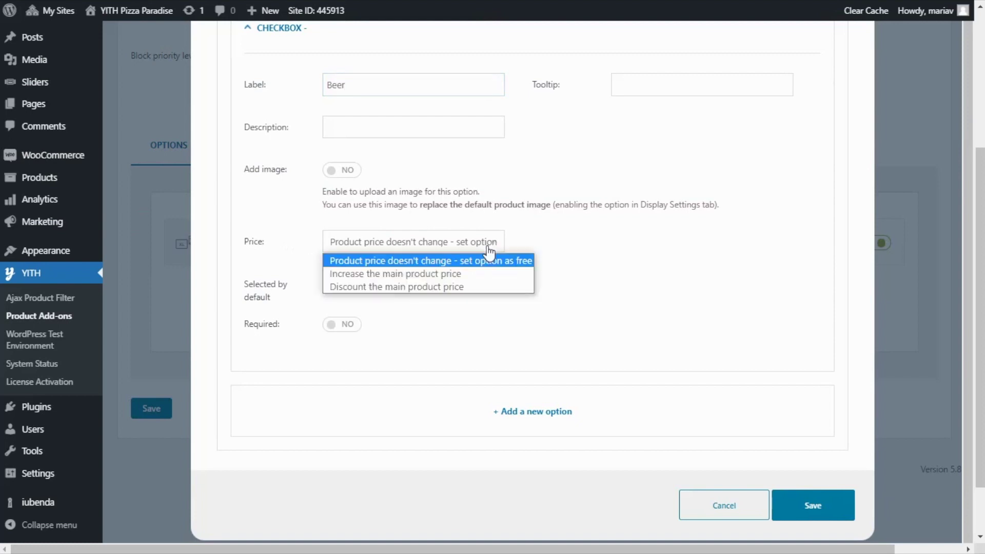
left_click(485, 280)
left_click(350, 280)
type("4.5")
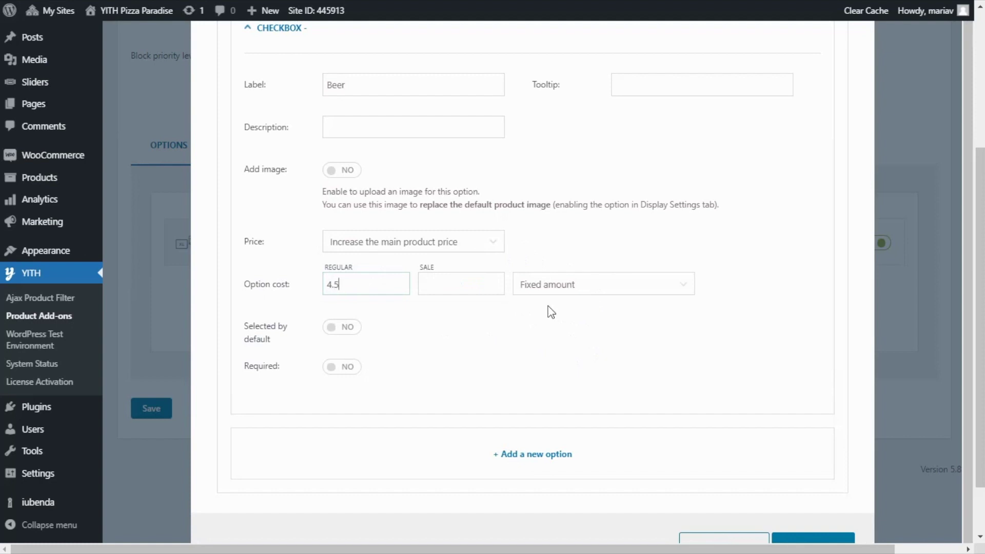
Add a Coca-Cola option to the beverage set that increases the main product price by a regular cost of 3.5
scroll(550, 307, "down", 3)
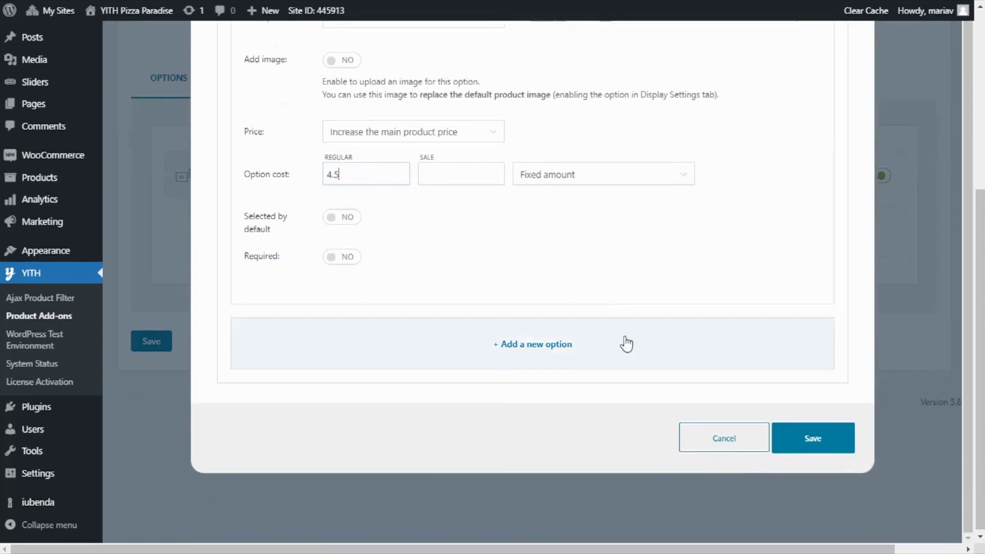
left_click(531, 361)
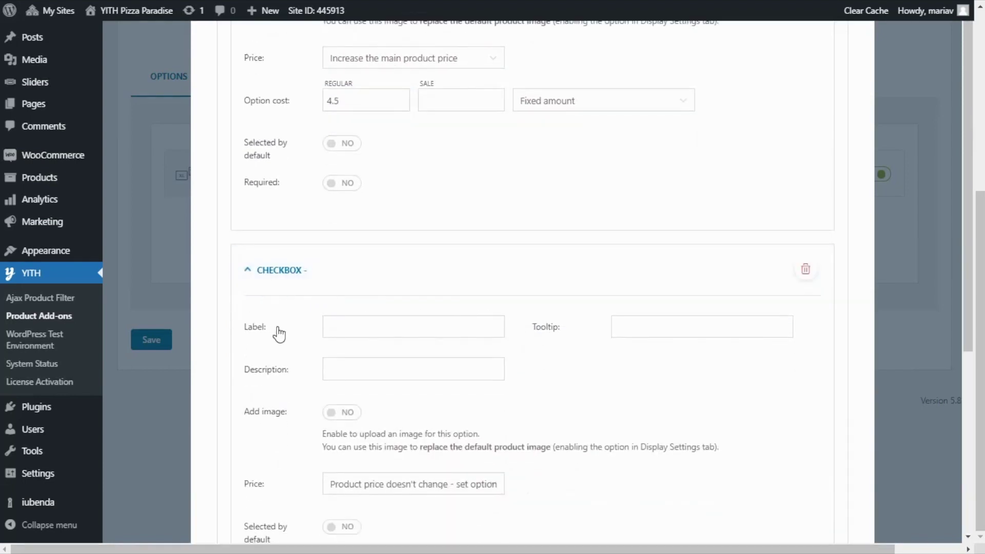
left_click(367, 331)
type("Coca-Cola")
scroll(376, 344, "down", 1)
scroll(376, 343, "down", 2)
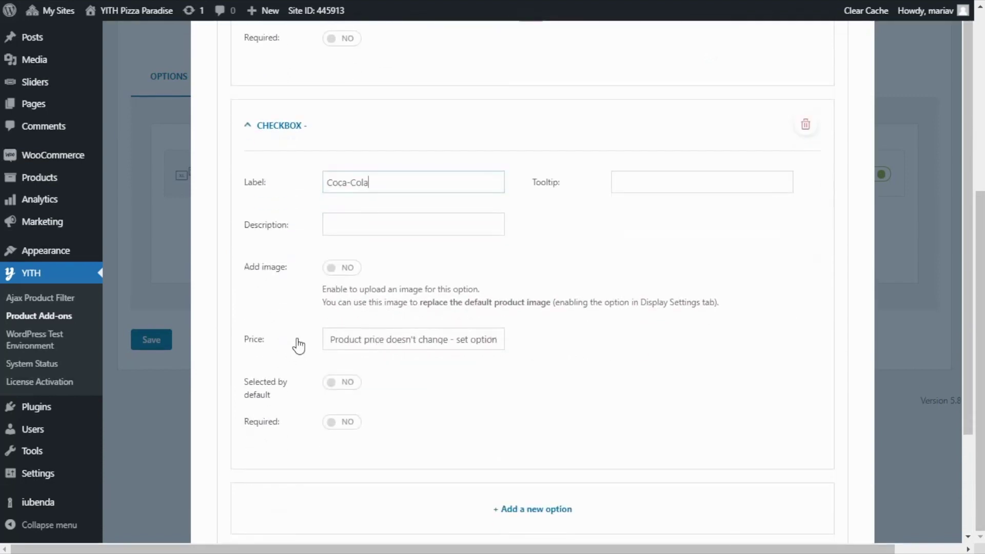
left_click(393, 346)
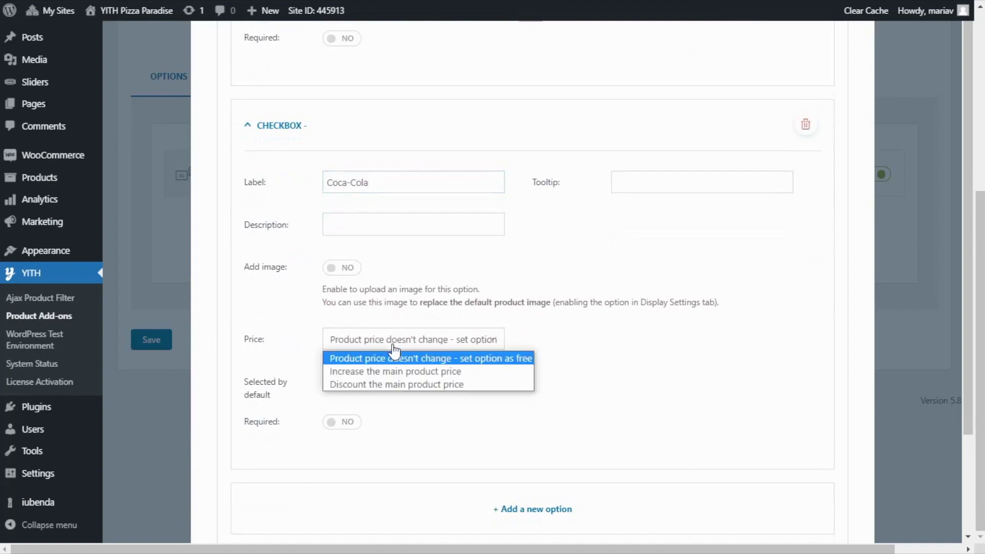
left_click(414, 371)
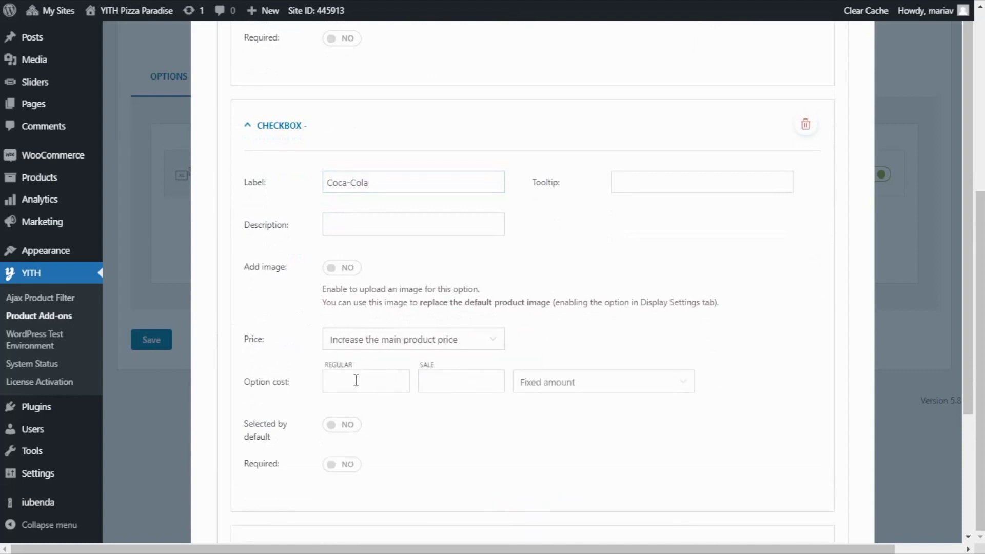
left_click(356, 381)
type("3.5")
Add a Seven Up option to the beverage set that increases the main product price by a regular cost of 3.5
scroll(528, 413, "down", 3)
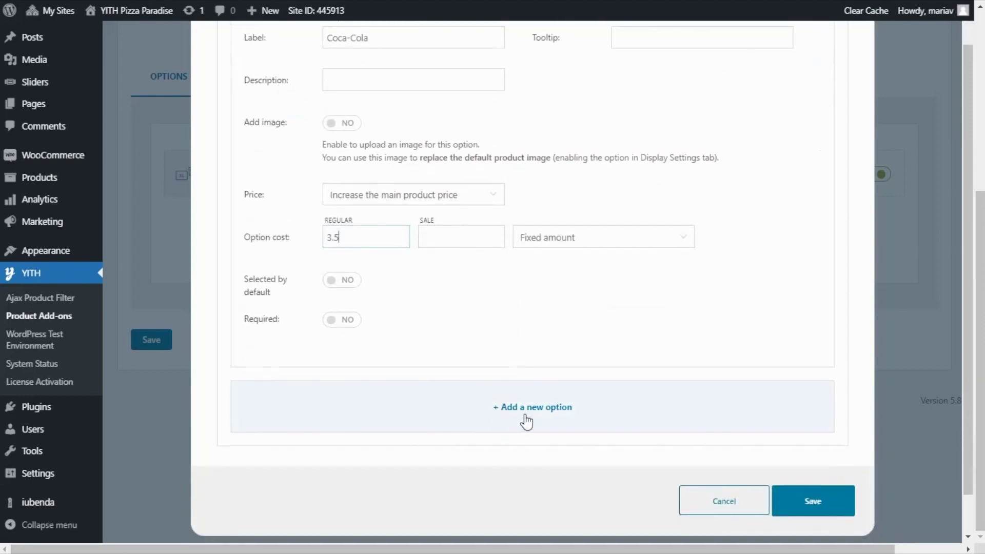
left_click(527, 422)
scroll(526, 418, "down", 3)
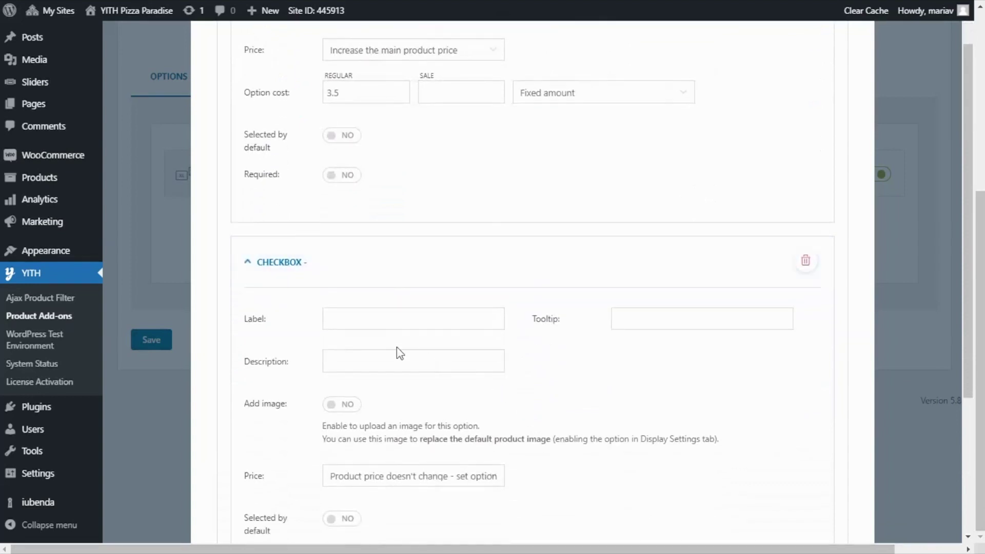
left_click(359, 323)
type("Seven Up")
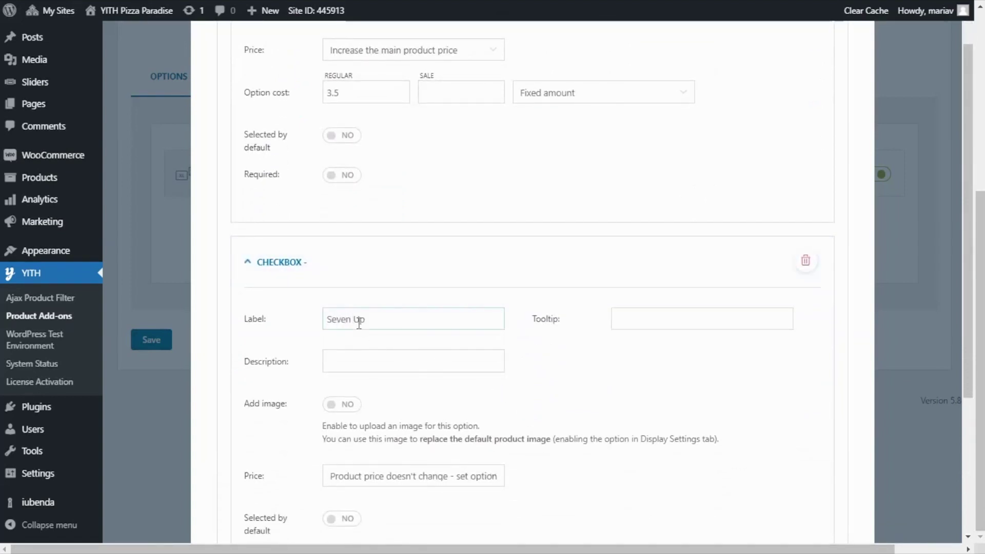
scroll(359, 328, "down", 3)
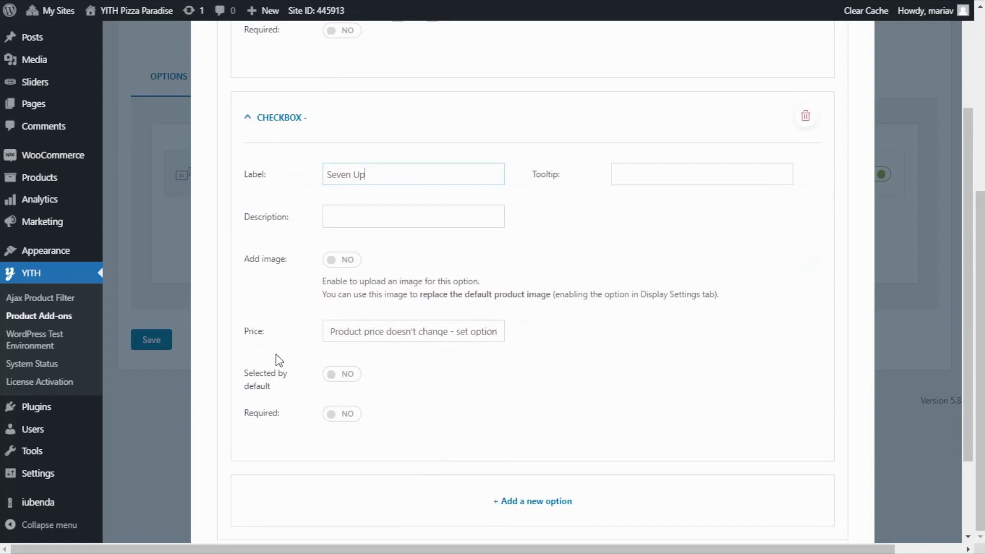
left_click(359, 337)
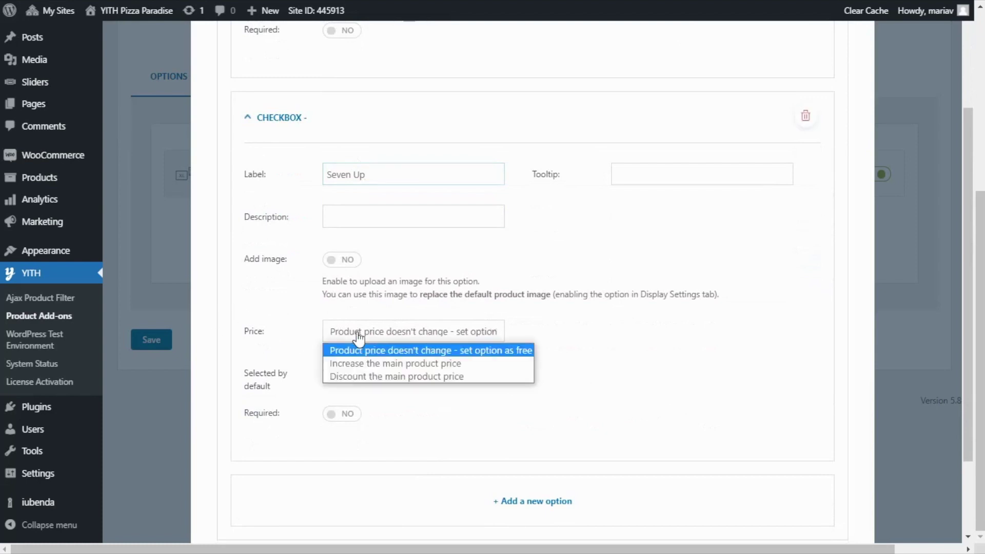
left_click(363, 365)
left_click(352, 373)
type("3.5")
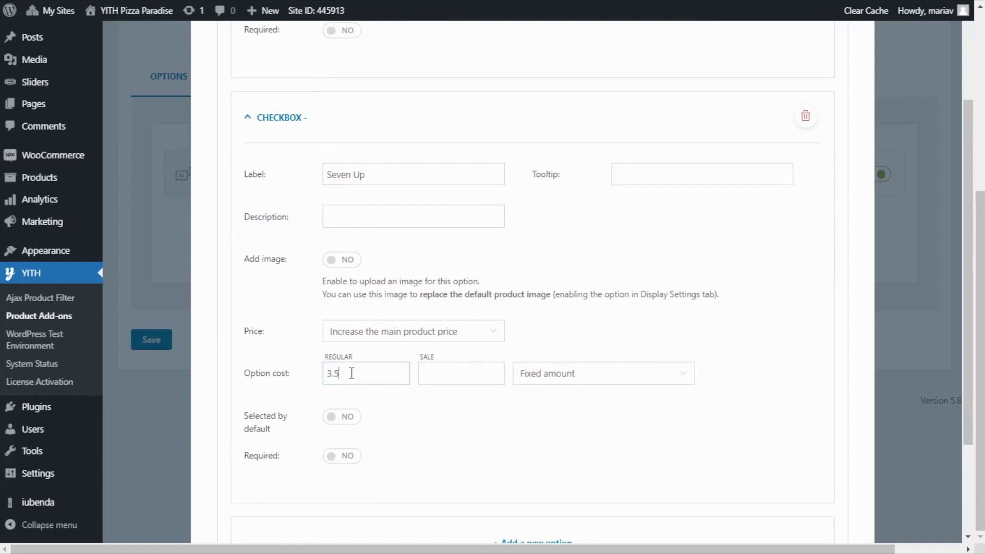
Save the "Add a beverage" set and reload the "Your Pizza at Home!" product page to check the beverage checkboxes
scroll(557, 408, "down", 1)
scroll(564, 405, "down", 4)
left_click(821, 441)
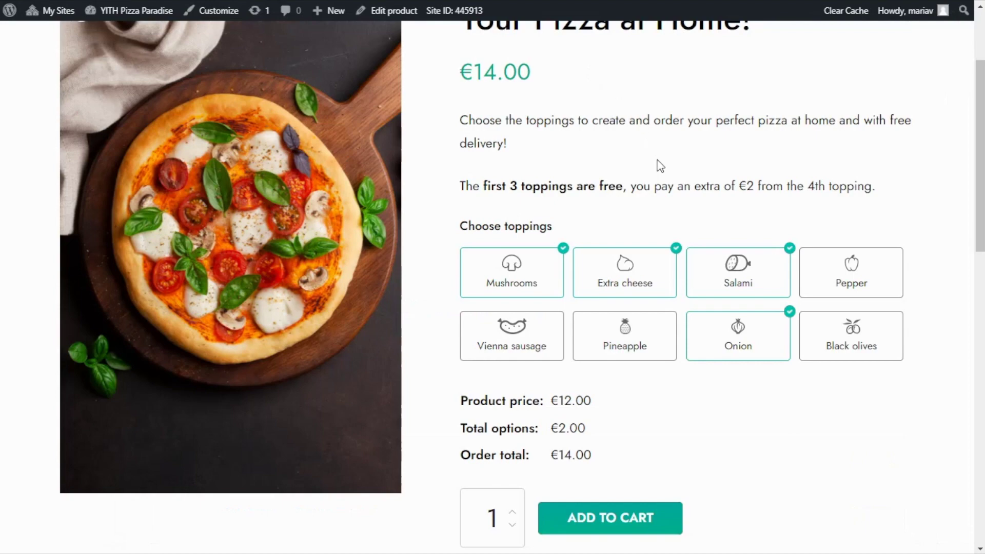
key("F5")
scroll(660, 166, "down", 3)
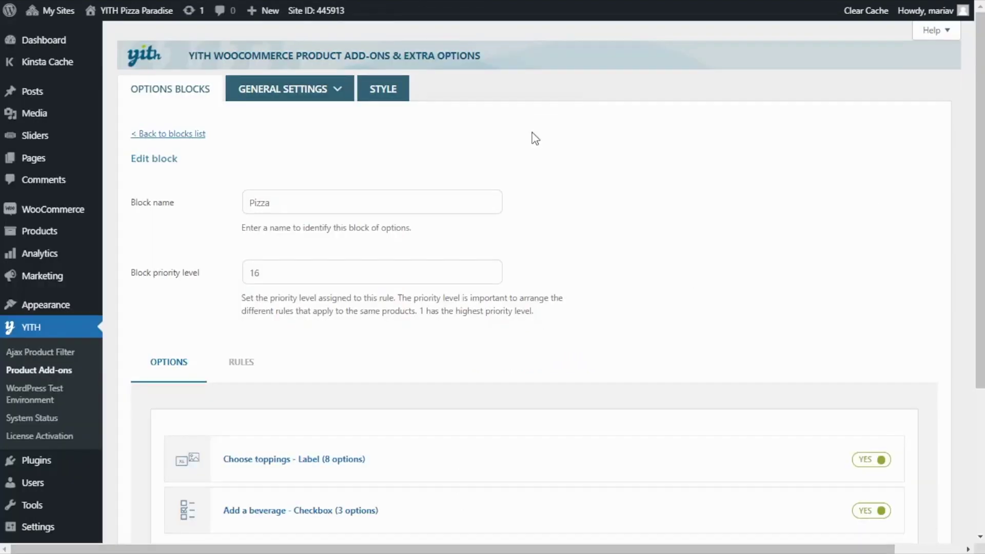
Add a Date option set titled "Delivery date" to the Pizza block
scroll(583, 149, "down", 4)
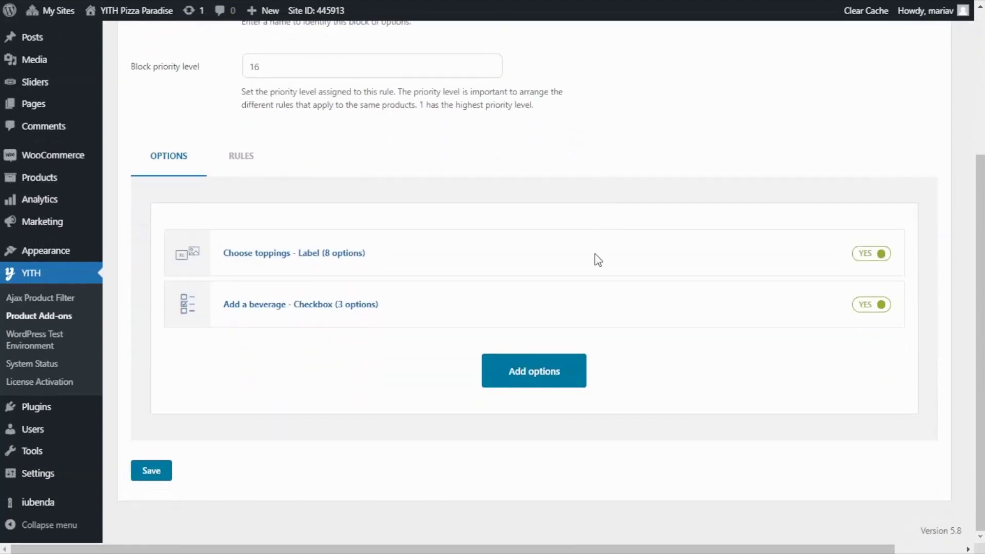
left_click(571, 380)
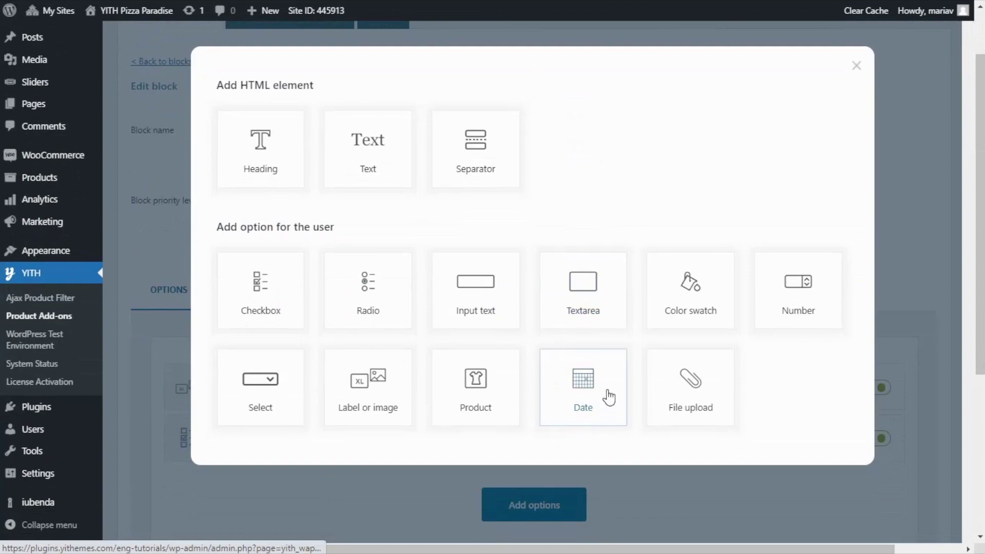
left_click(610, 398)
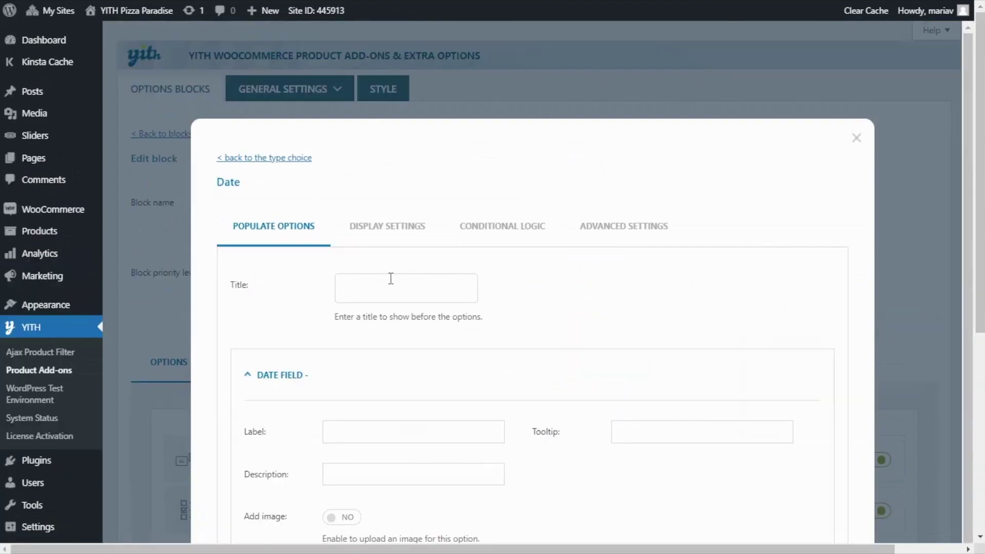
left_click(354, 283)
type("Delivery date")
Label the date field "Select your delivery date"
scroll(354, 285, "down", 4)
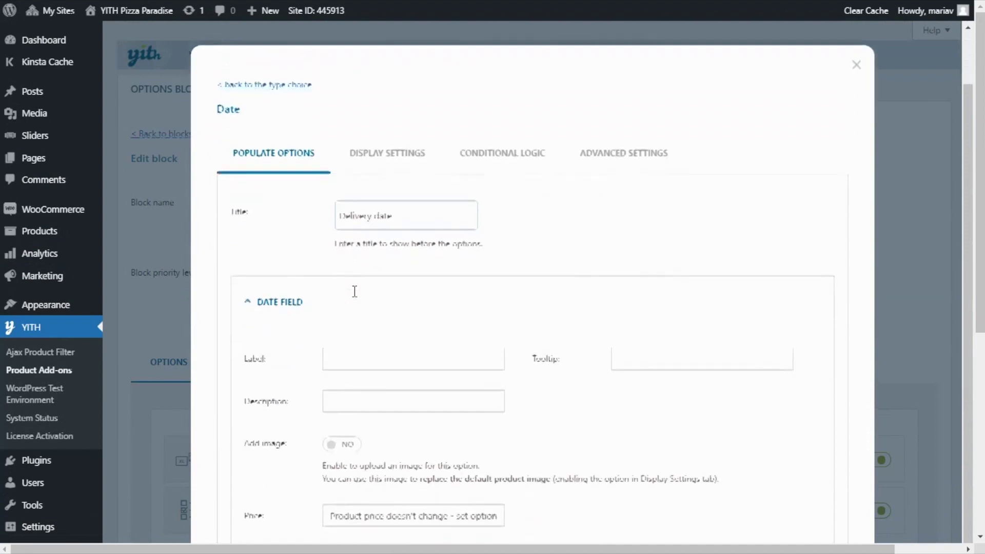
left_click(338, 211)
type("Select")
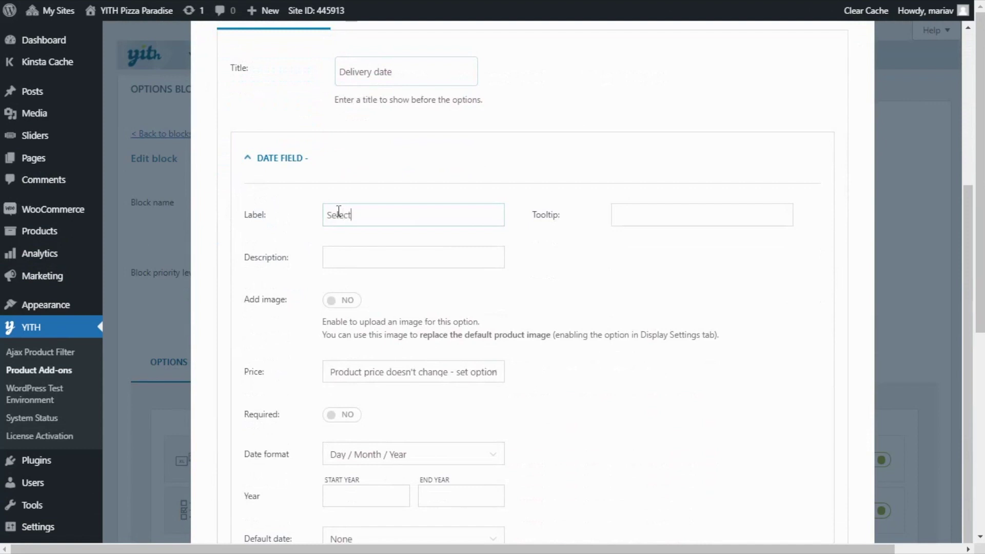
type(" your delivery date")
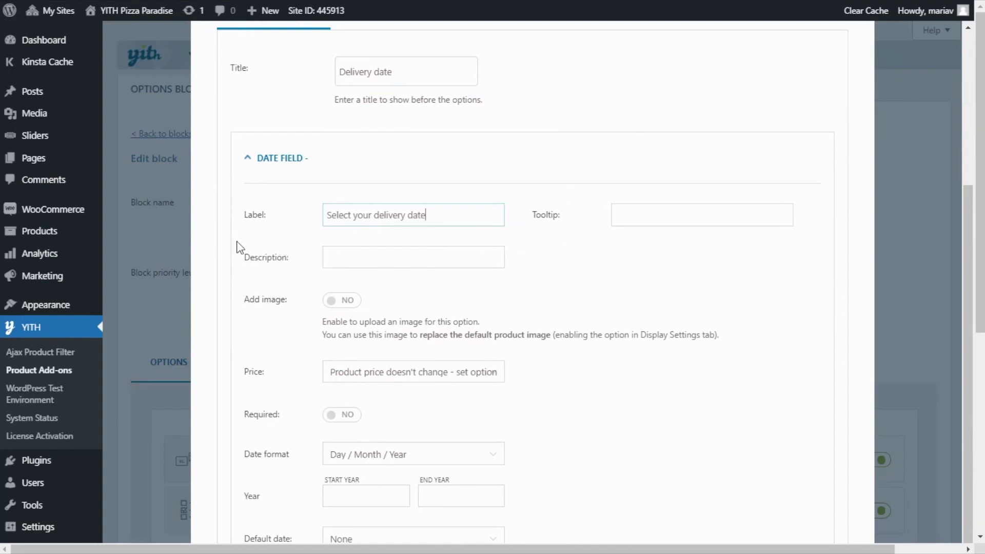
Set both the start year and the end year of the delivery date field to 2021
scroll(300, 266, "down", 1)
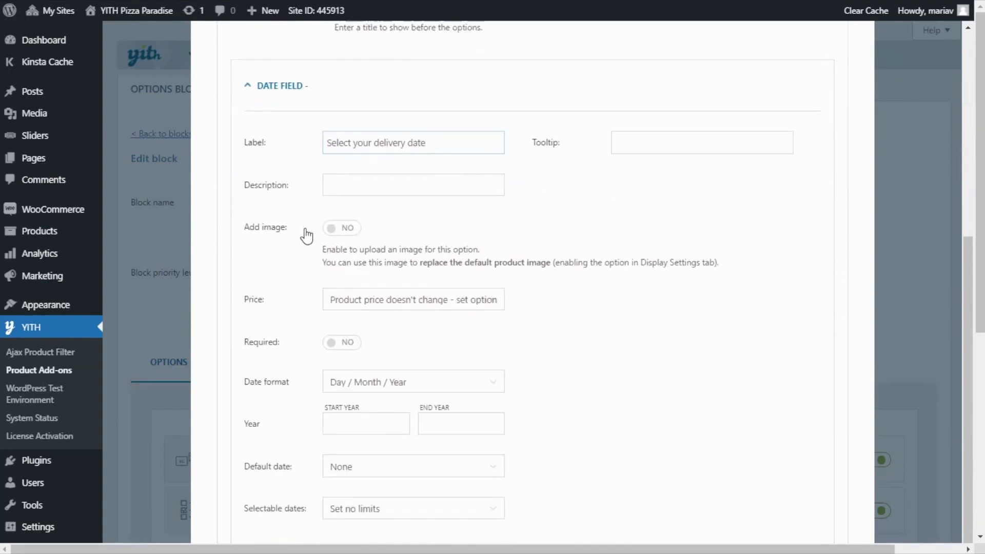
scroll(306, 244, "down", 1)
scroll(303, 324, "down", 1)
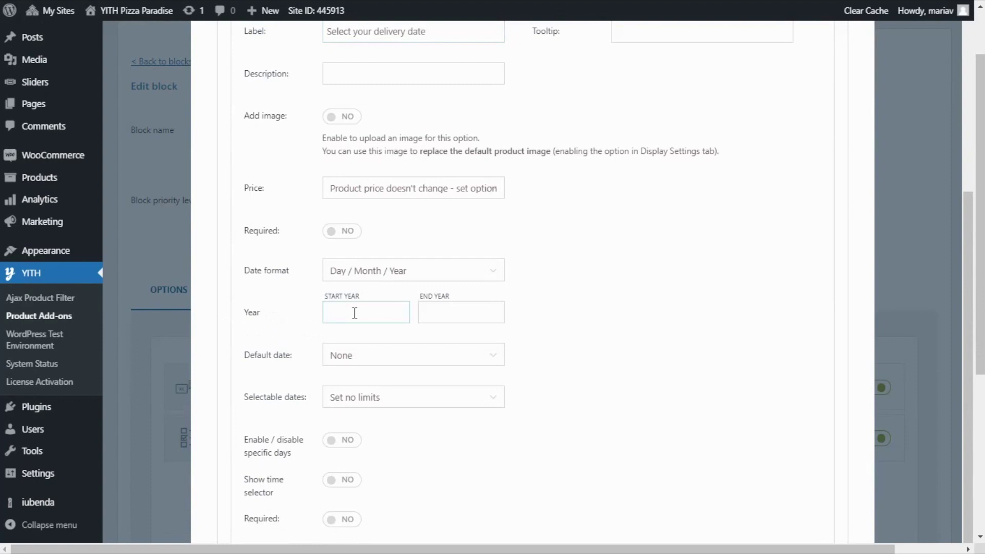
type("021")
left_click(447, 313)
type("20")
Set the default delivery date to Current day and save the Delivery date set
scroll(517, 317, "down", 2)
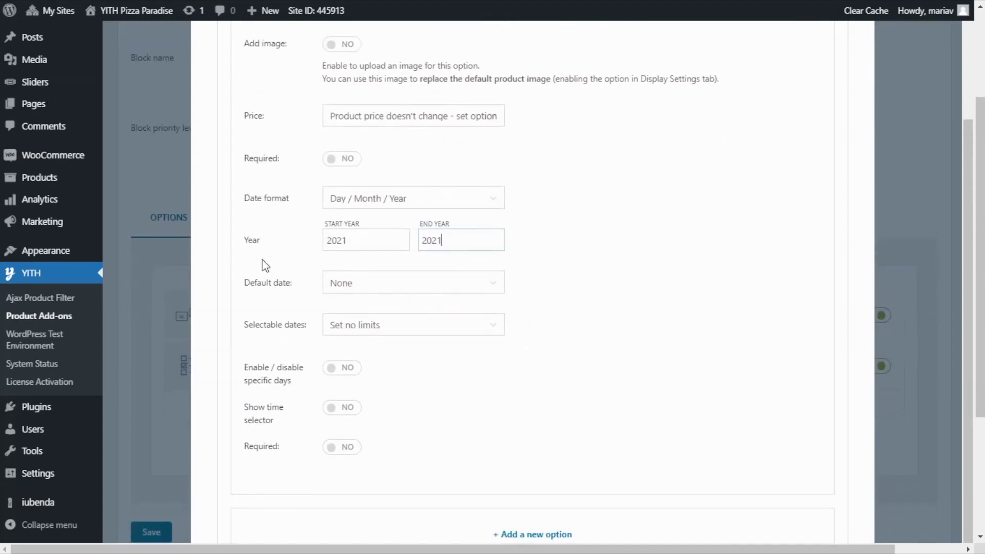
left_click(495, 290)
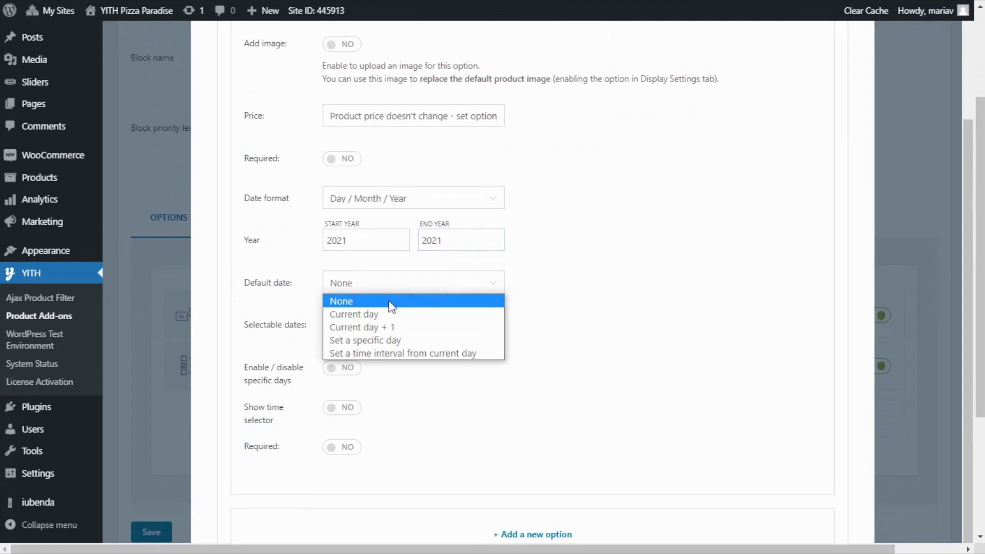
left_click(378, 316)
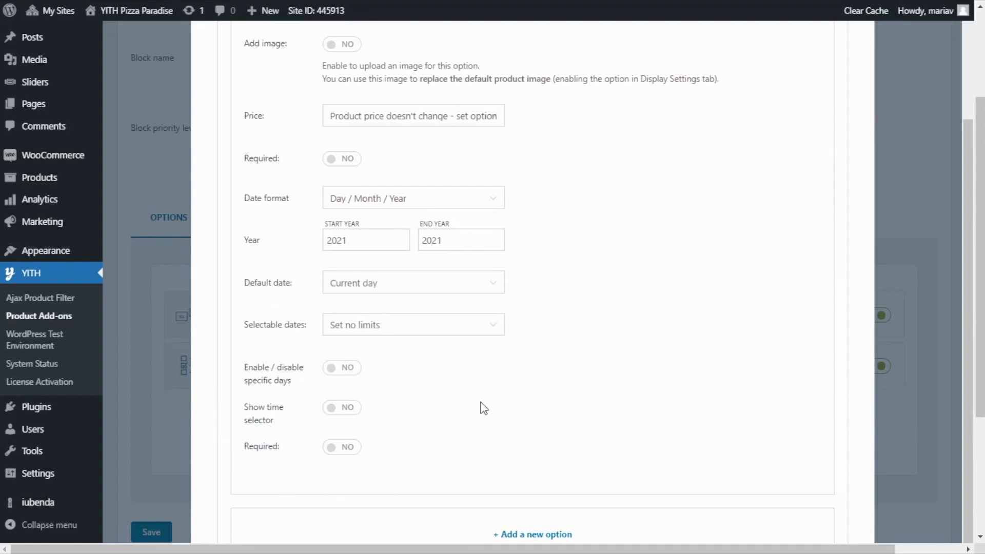
scroll(743, 375, "down", 4)
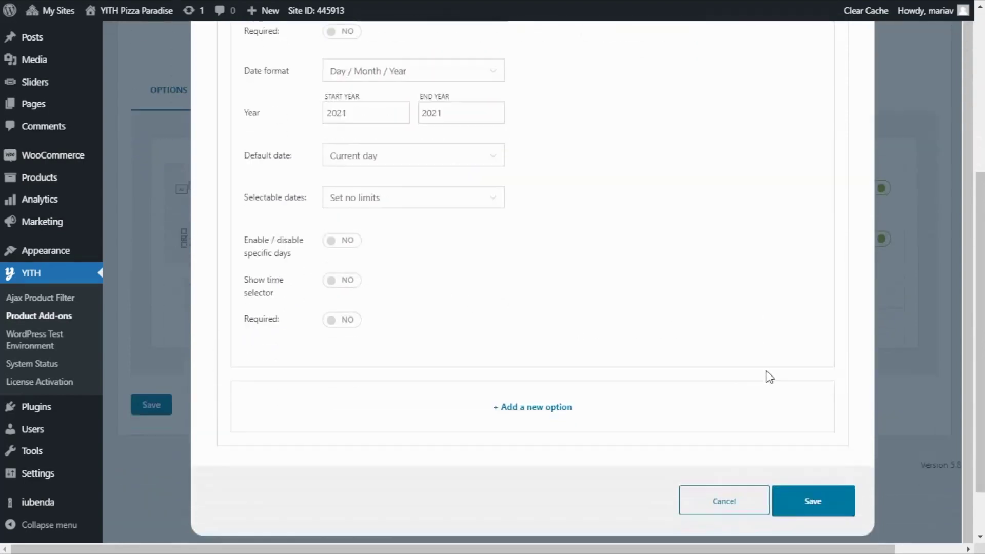
left_click(818, 442)
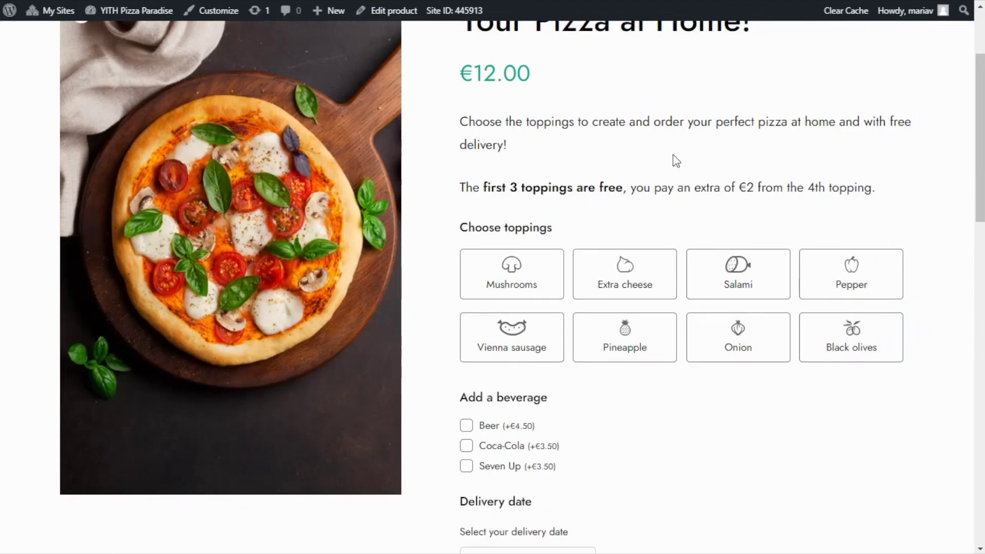
Check the Delivery date calendar on the product page by browsing to October 2021 and back to September
scroll(676, 161, "down", 6)
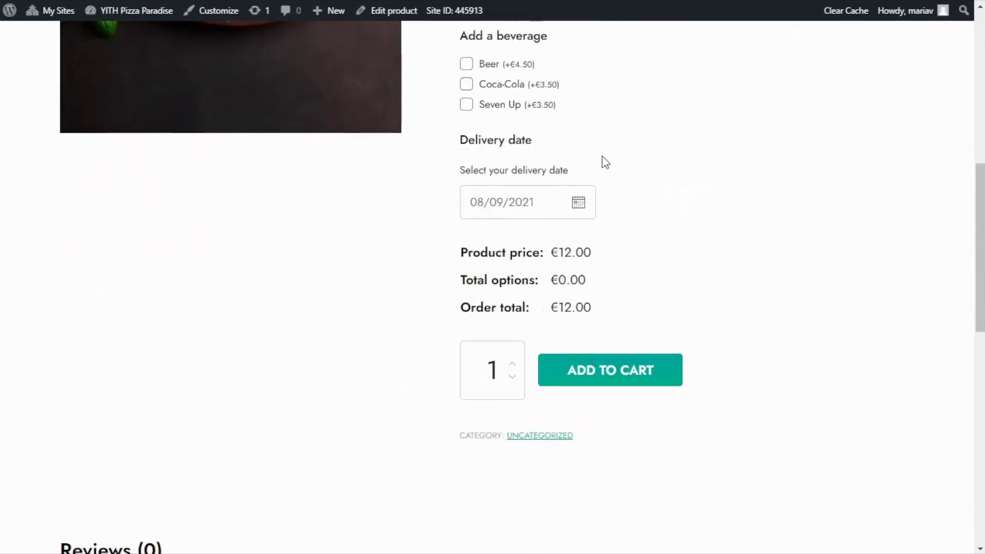
left_click(545, 201)
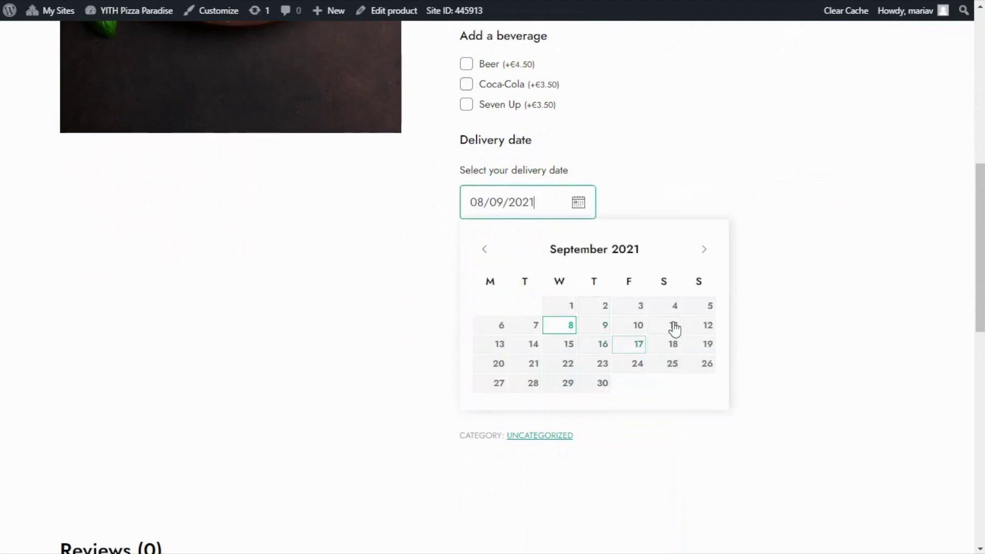
left_click(705, 255)
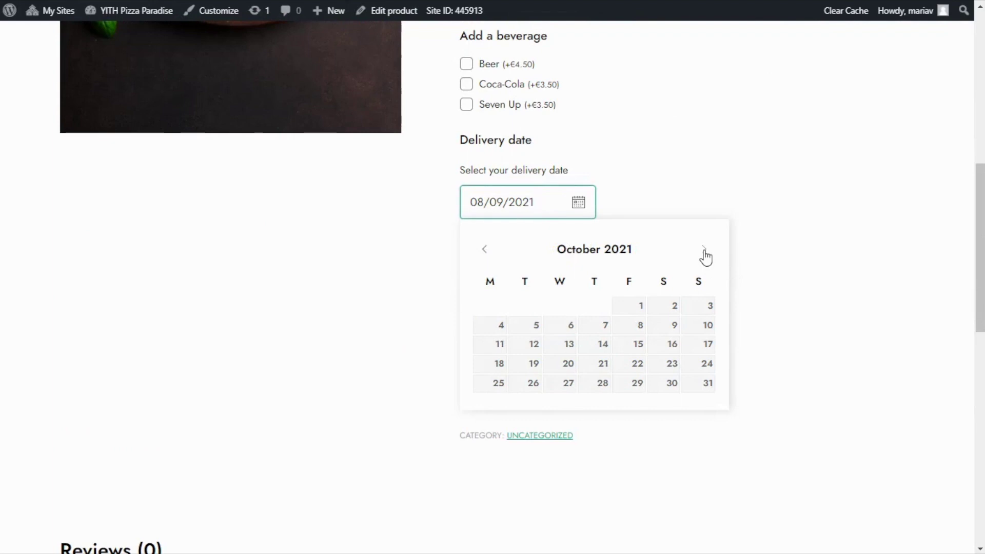
left_click(486, 251)
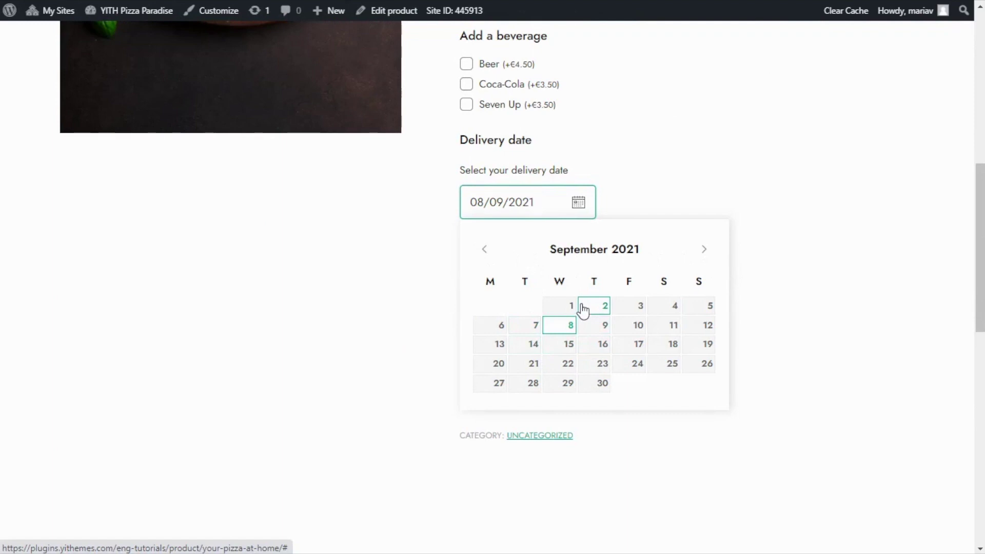
left_click(635, 188)
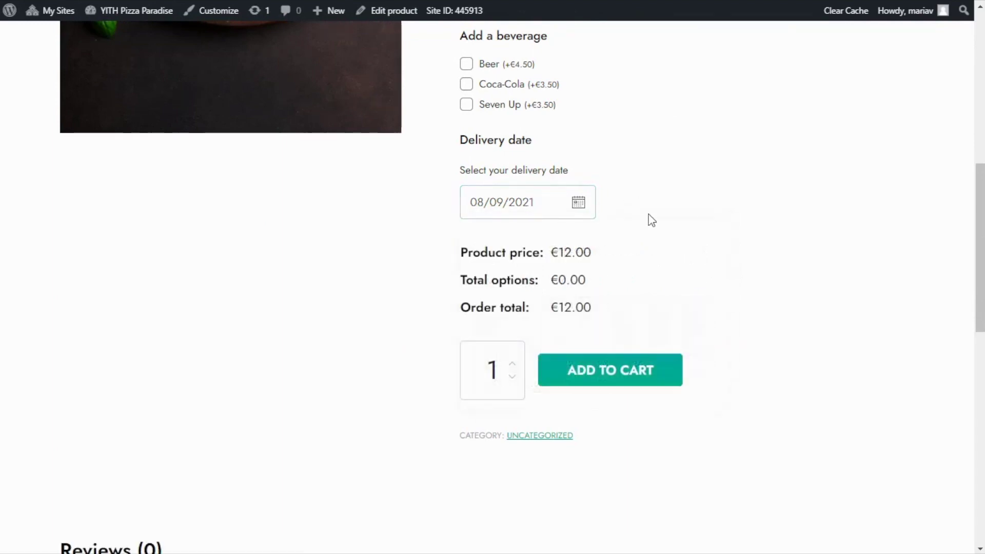
Choose Mushrooms, Extra cheese, Salami and Pepper as the pizza's toppings and add Coca-Cola as the beverage
scroll(638, 202, "up", 2)
scroll(706, 230, "up", 3)
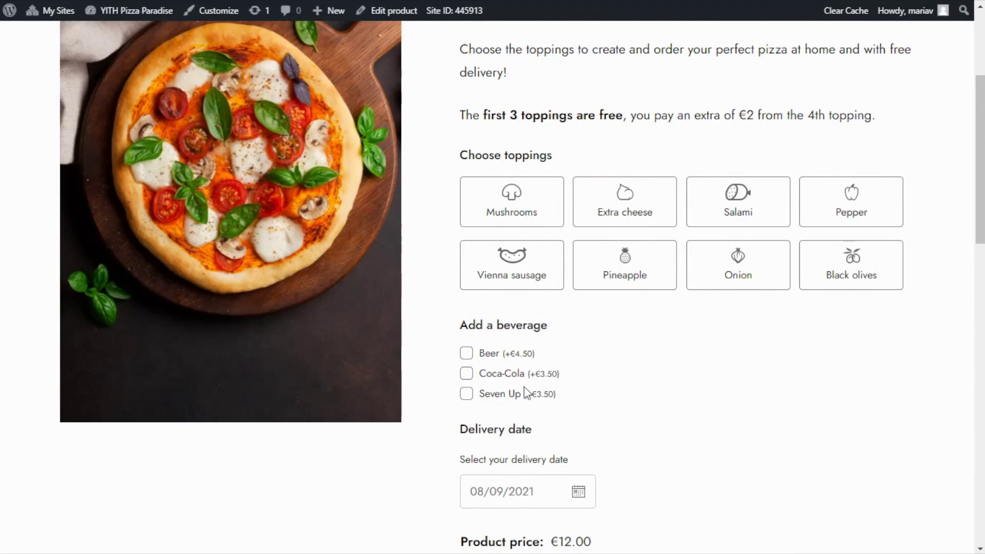
left_click(540, 212)
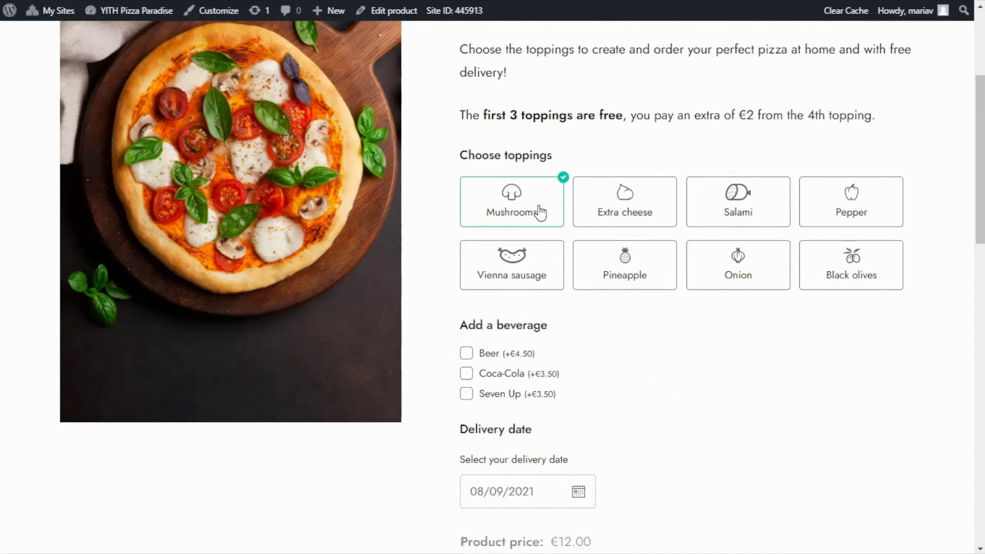
left_click(638, 211)
left_click(717, 218)
left_click(840, 221)
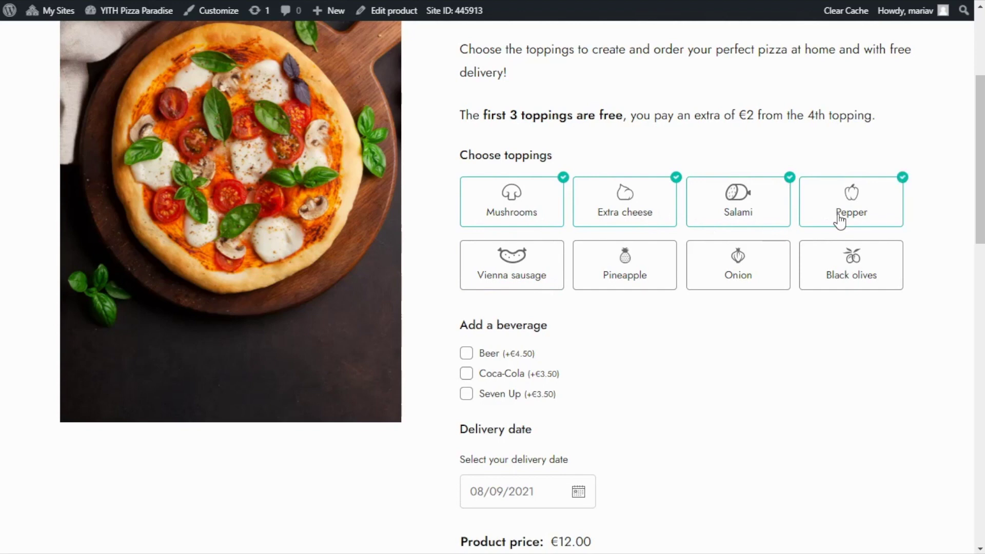
scroll(840, 221, "down", 3)
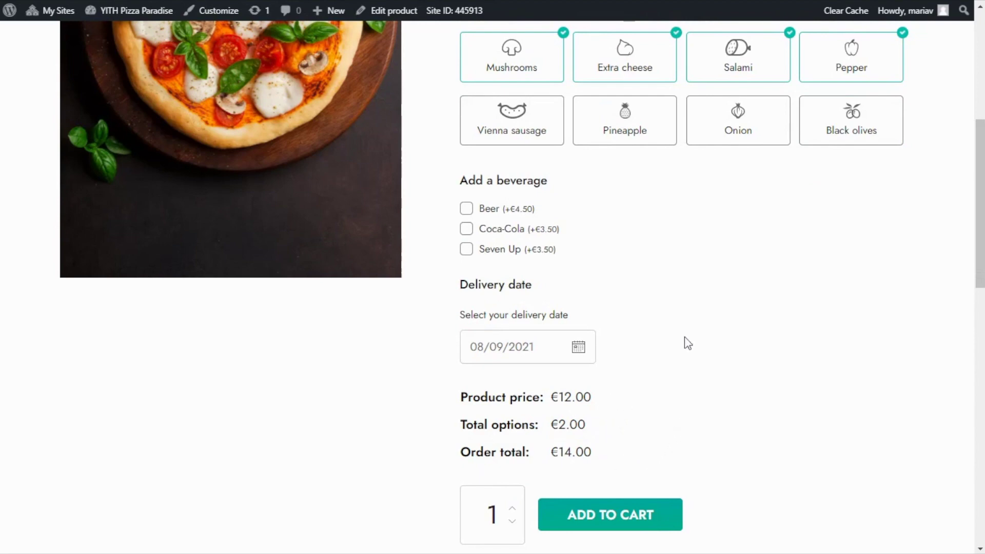
left_click(466, 232)
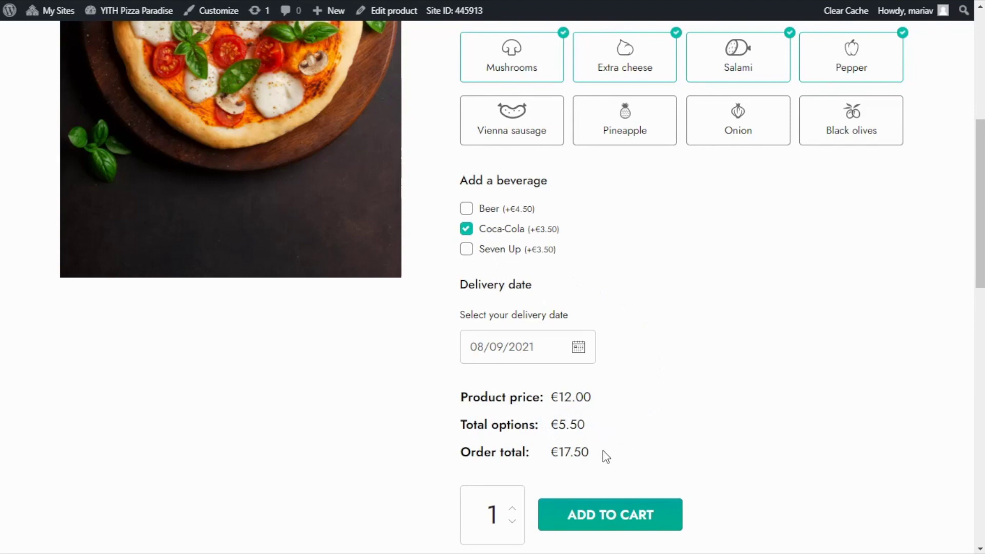
Add the customised "Your Pizza at Home!" to the cart and view the cart
scroll(635, 440, "down", 3)
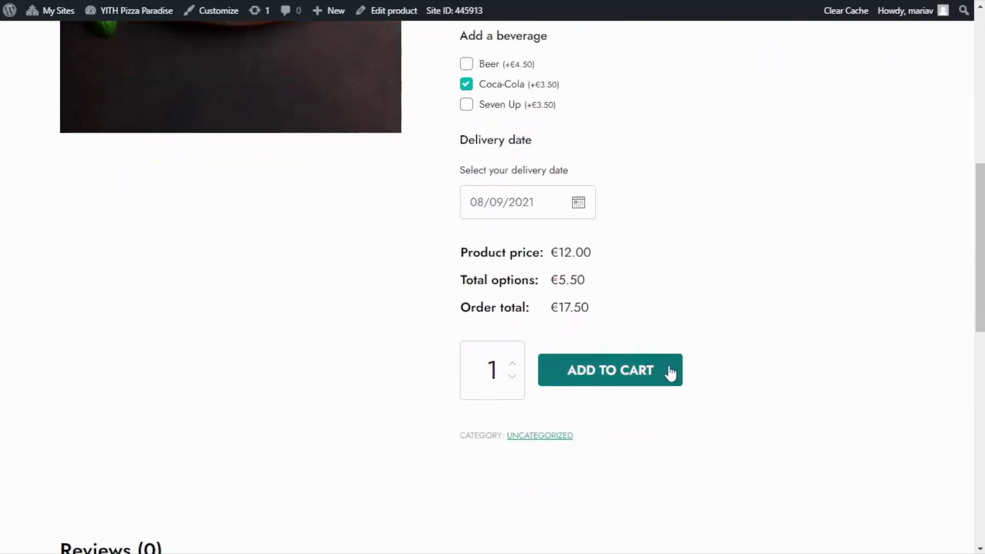
left_click(618, 378)
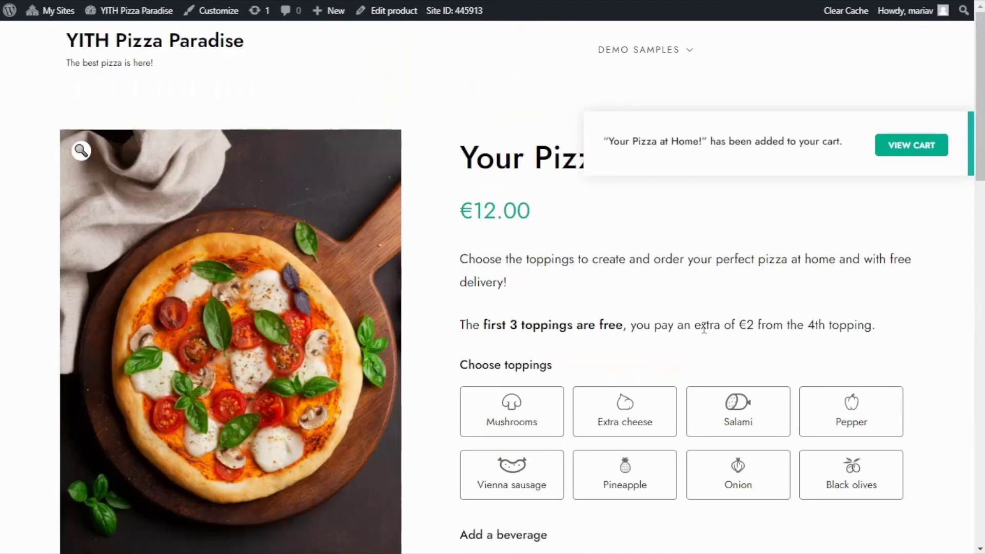
left_click(912, 148)
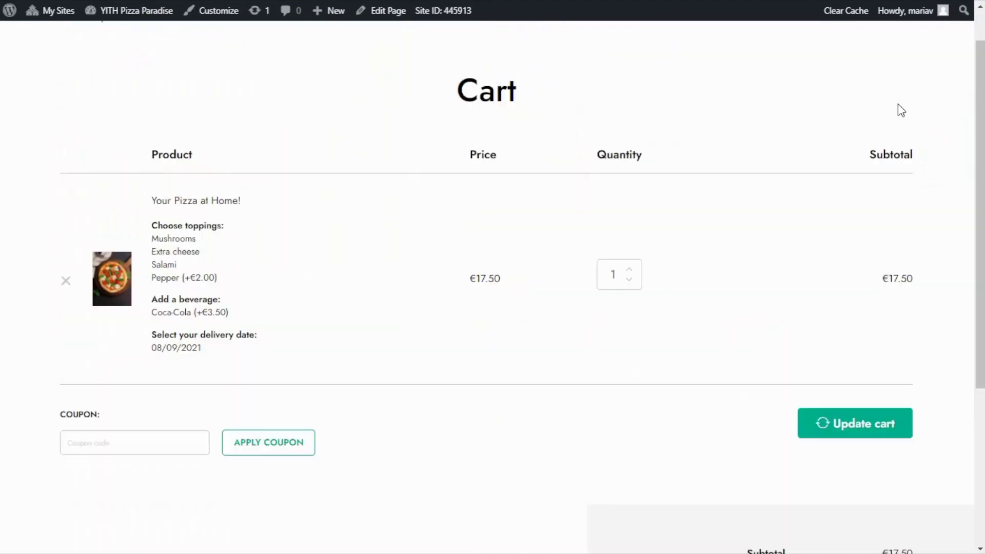